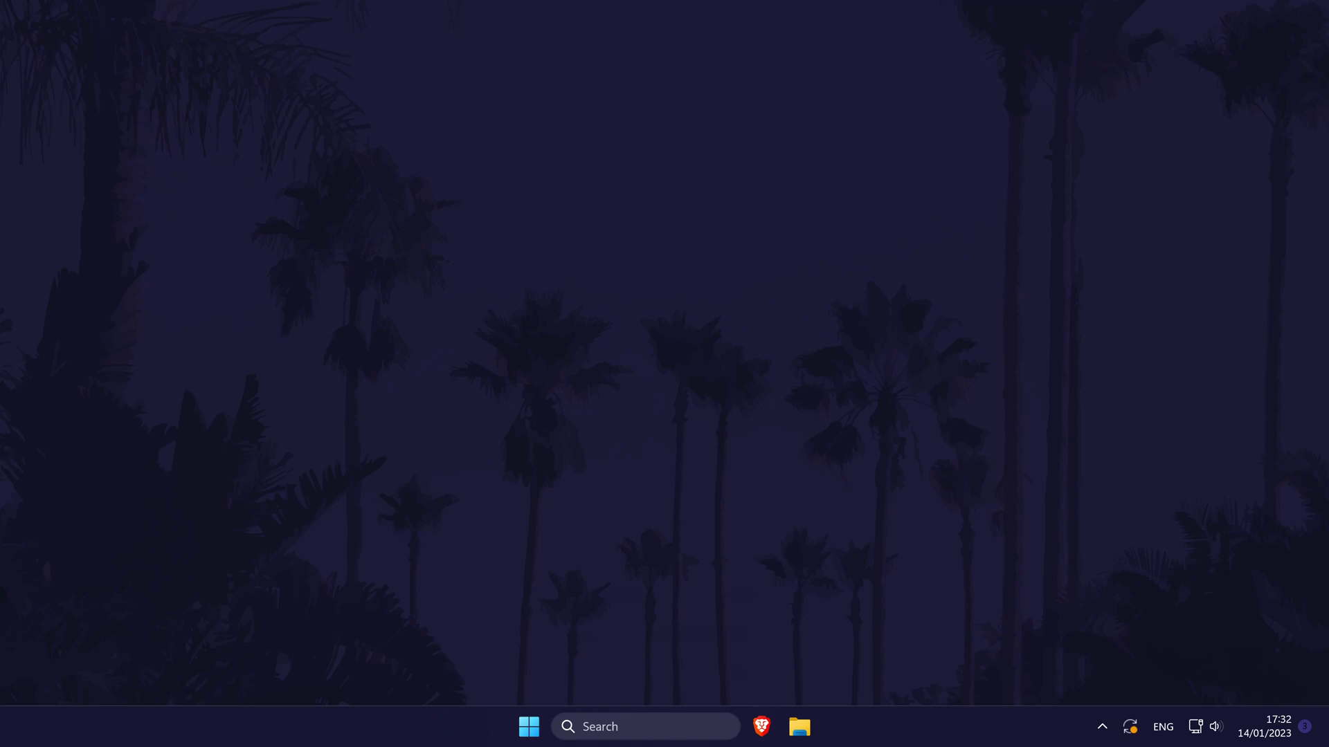
- Search 'control' to open Control Panel, then open Hardware and Sound > Sound to list playback devices
left_click(609, 723)
type("control")
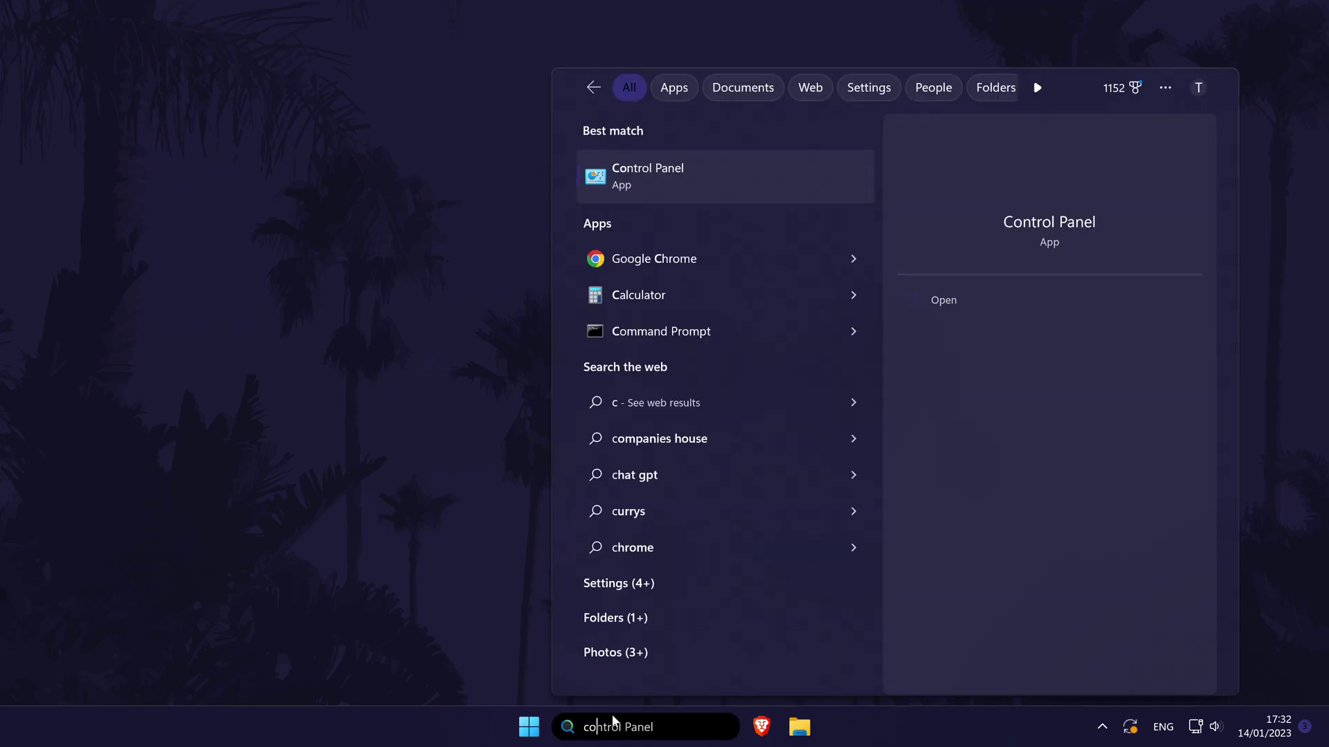
left_click(712, 176)
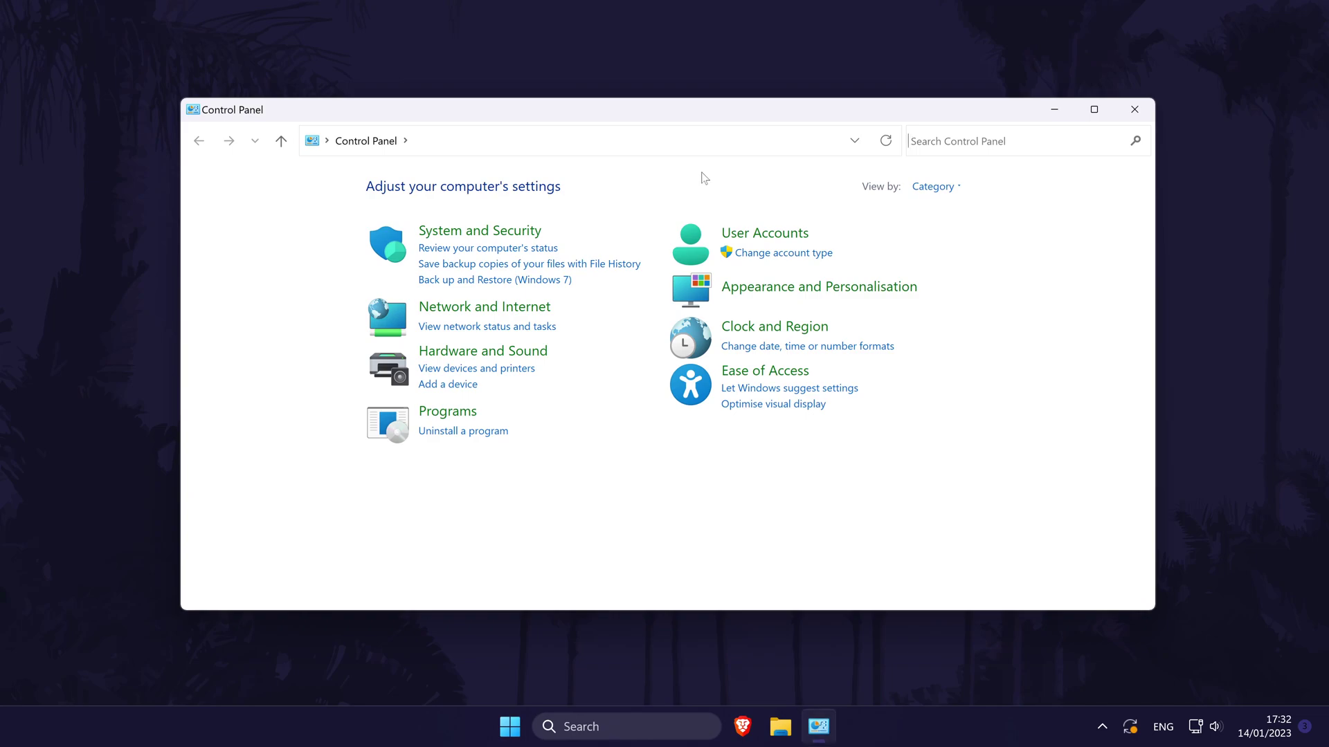
left_click(530, 353)
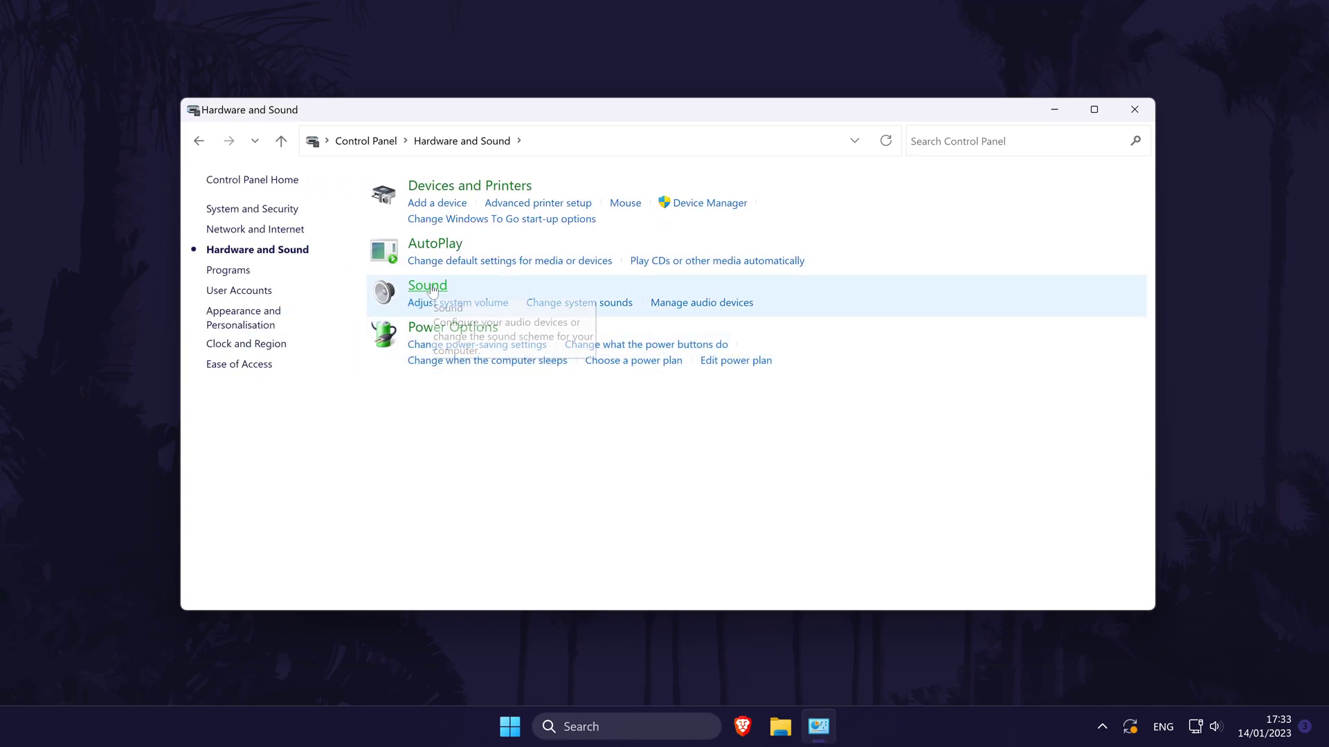
left_click(431, 290)
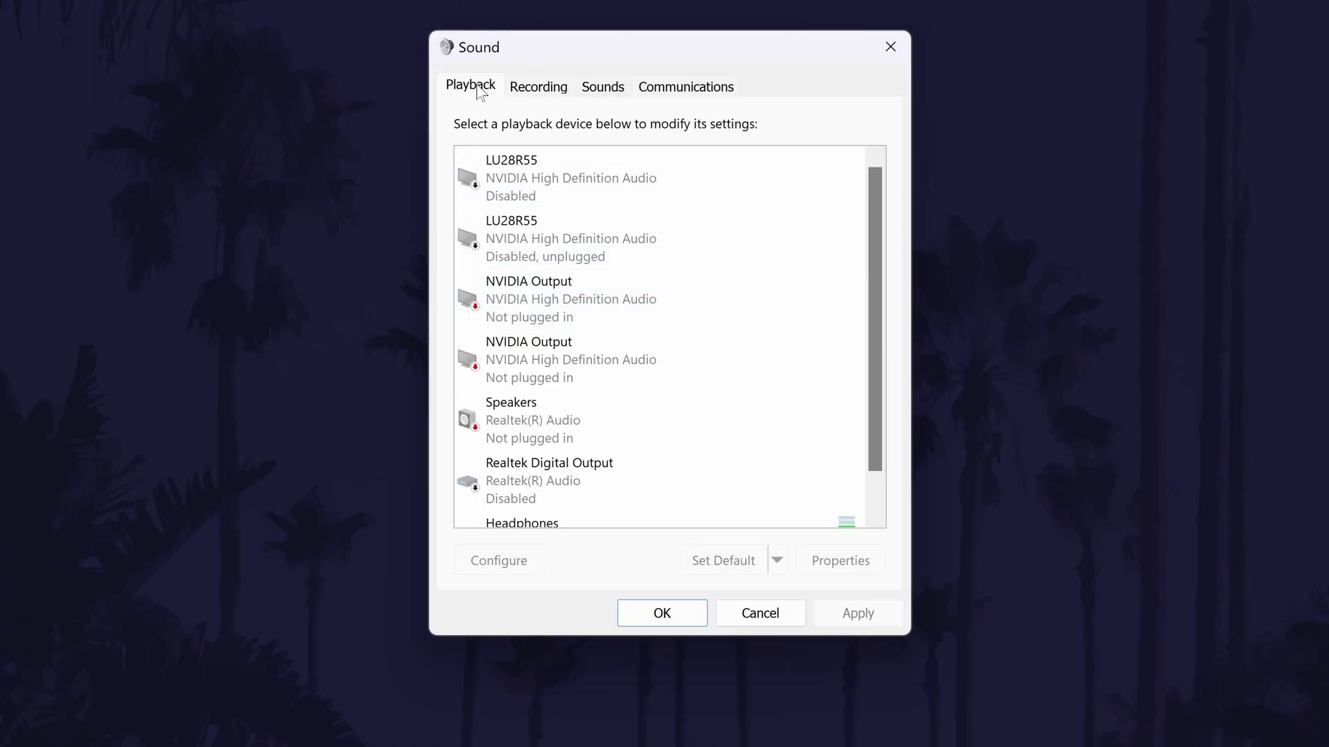
- Play a test sound through the WH-1000XM4 Headphones
scroll(759, 481, "down", 2)
right_click(666, 487)
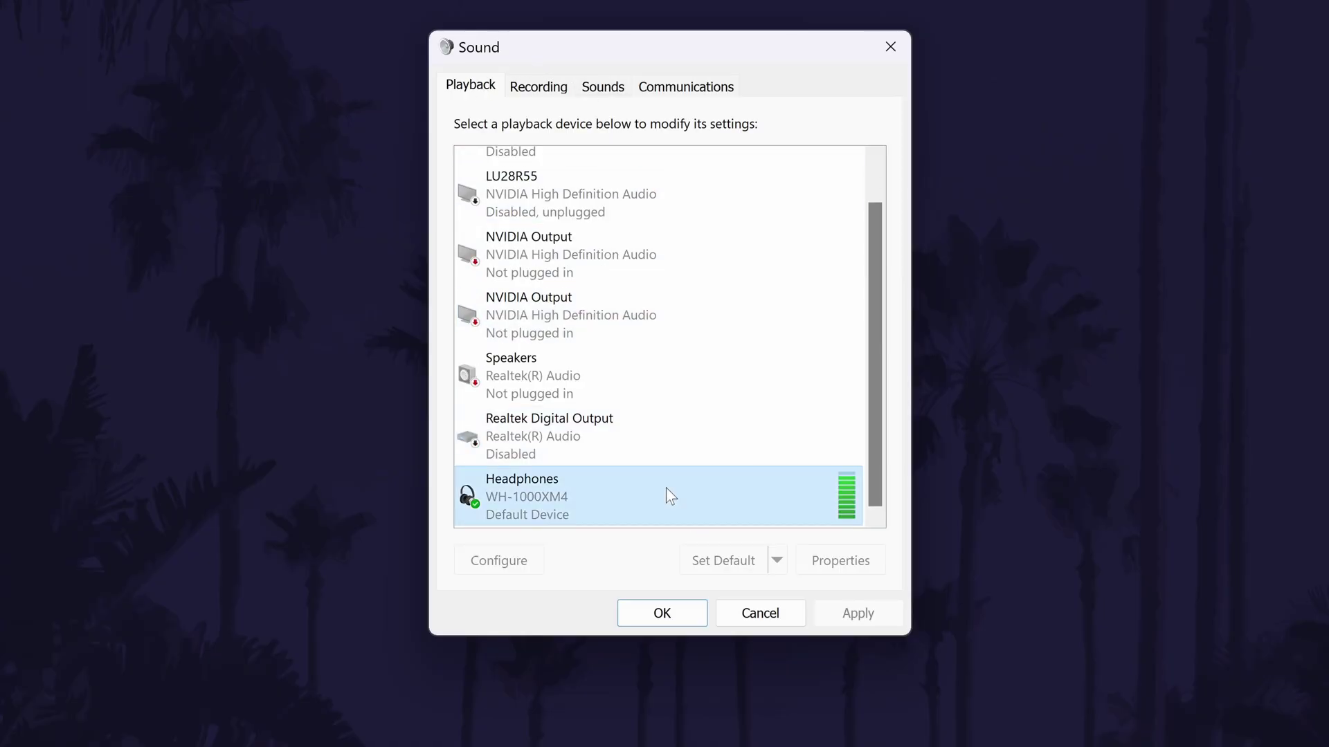
left_click(744, 503)
- Check the options for Speakers and both NVIDIA Outputs without changing them, then select Headphones
right_click(677, 372)
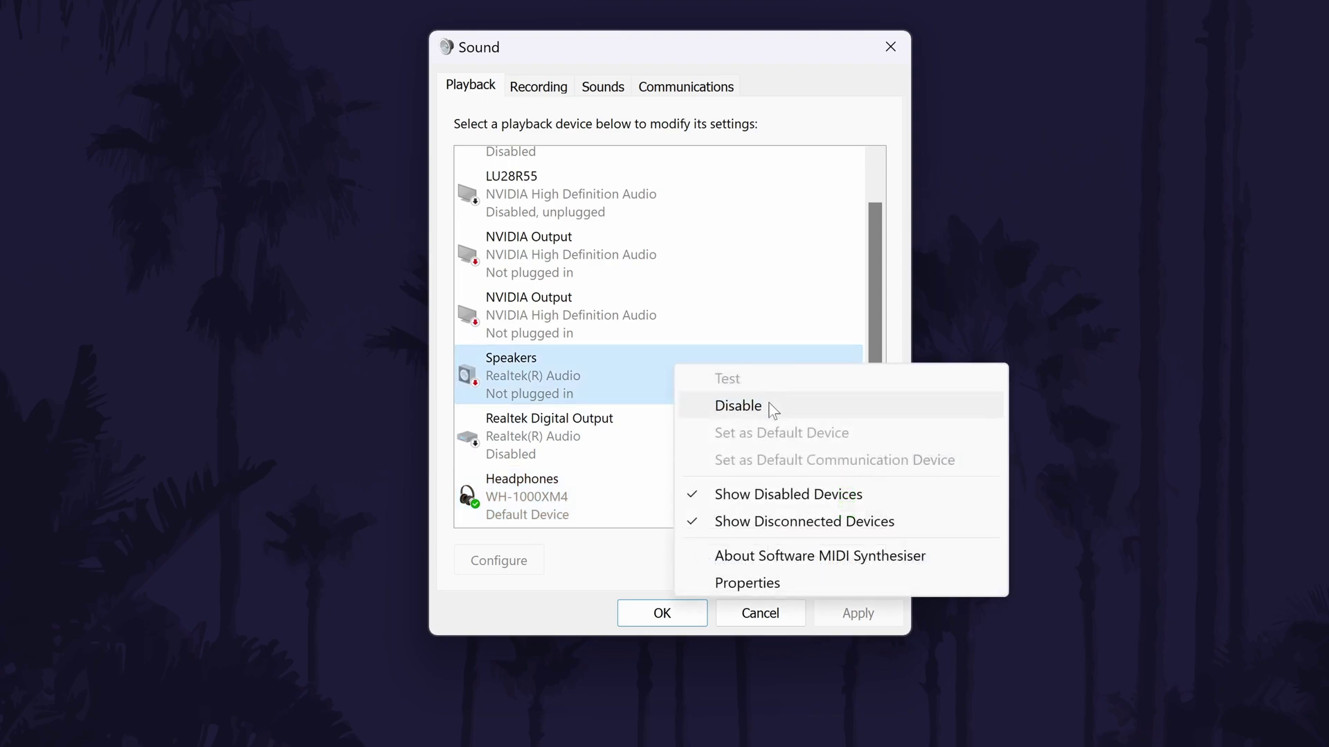
right_click(720, 308)
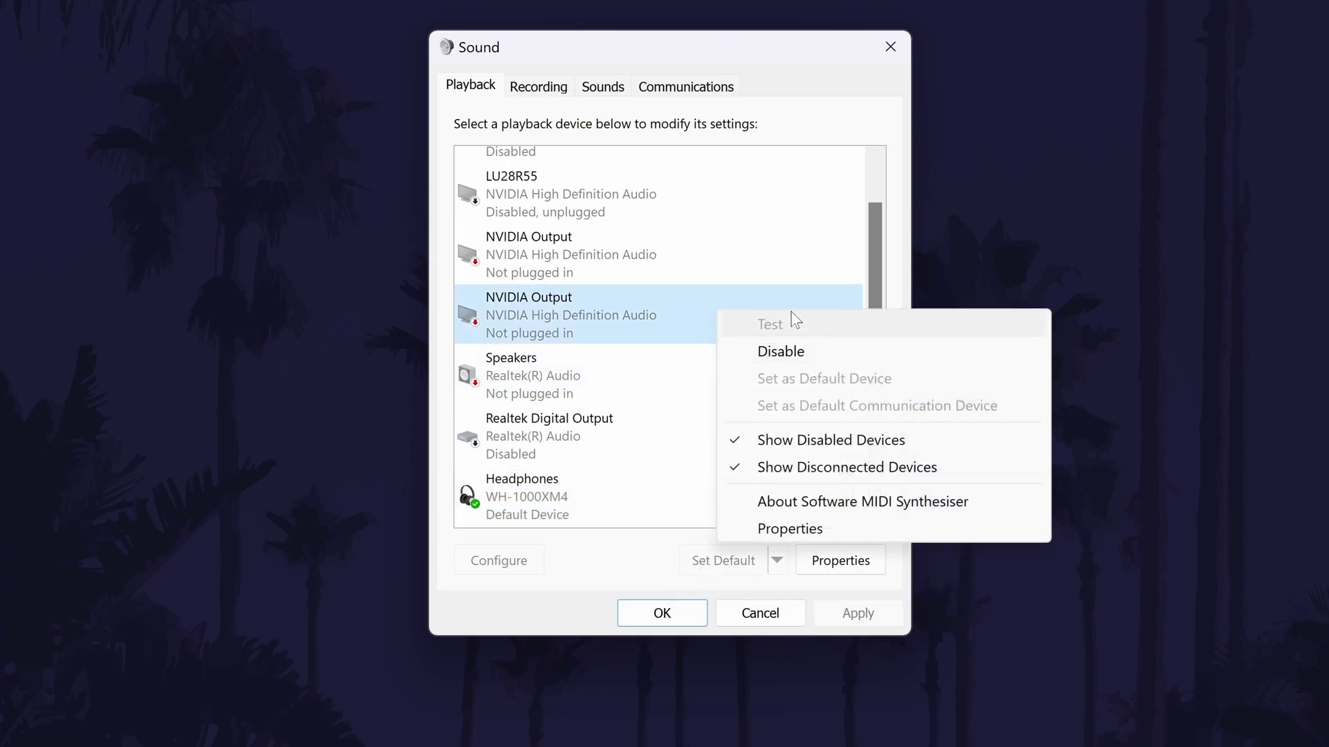
right_click(770, 260)
left_click(673, 269)
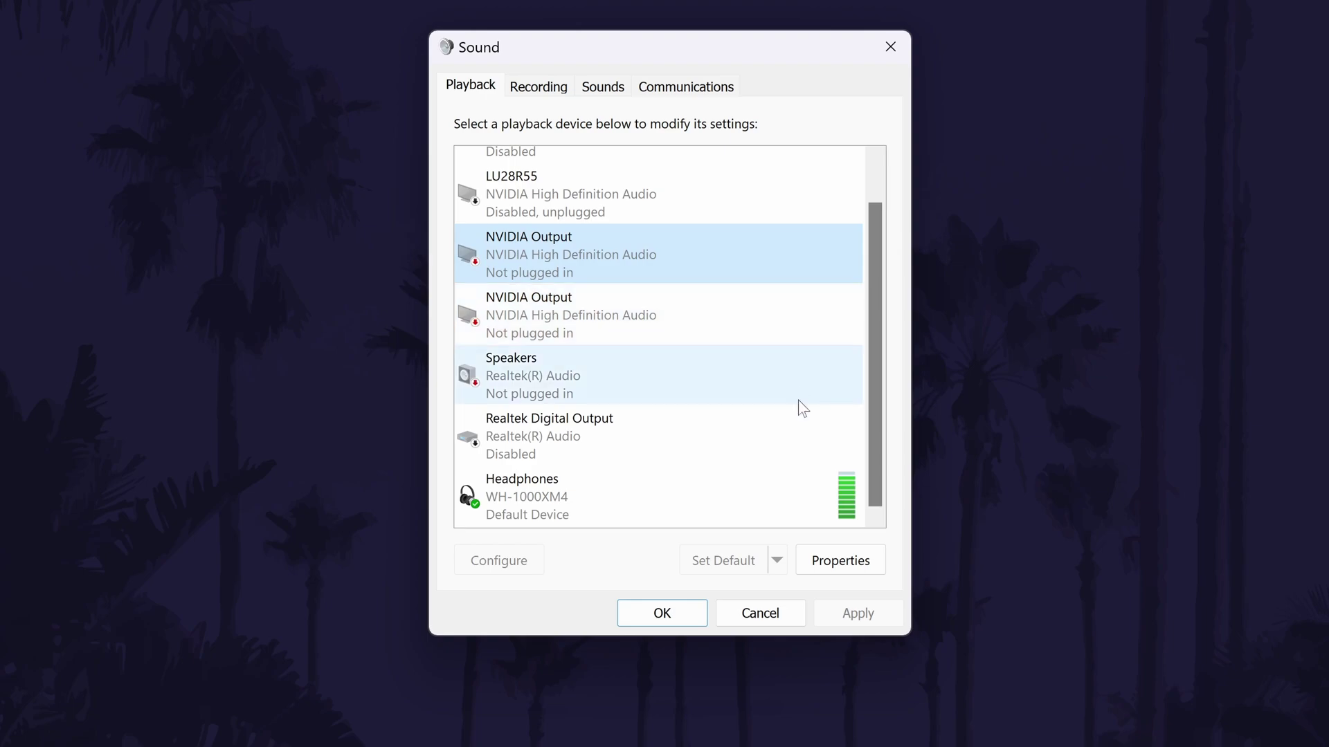
left_click(789, 497)
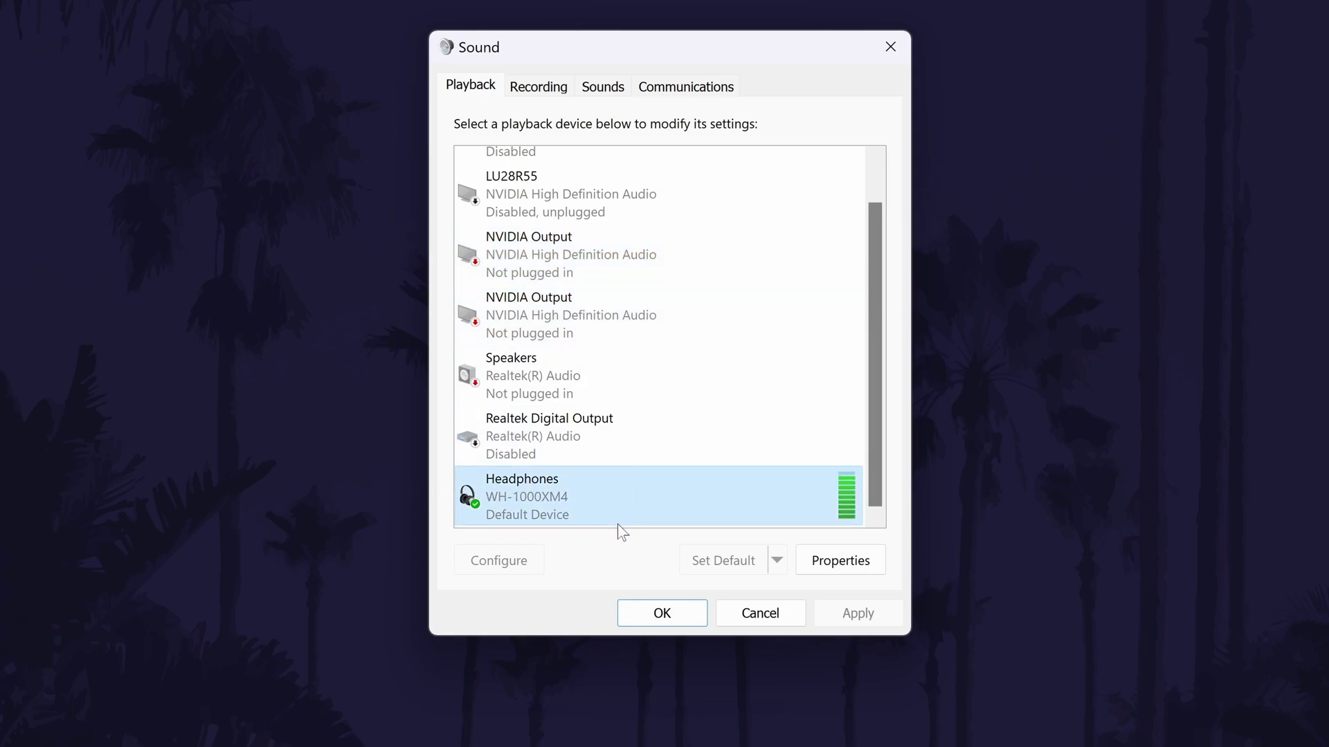
- In Headphones Properties Levels, set the Balance left and right channels both to 18
double_click(616, 492)
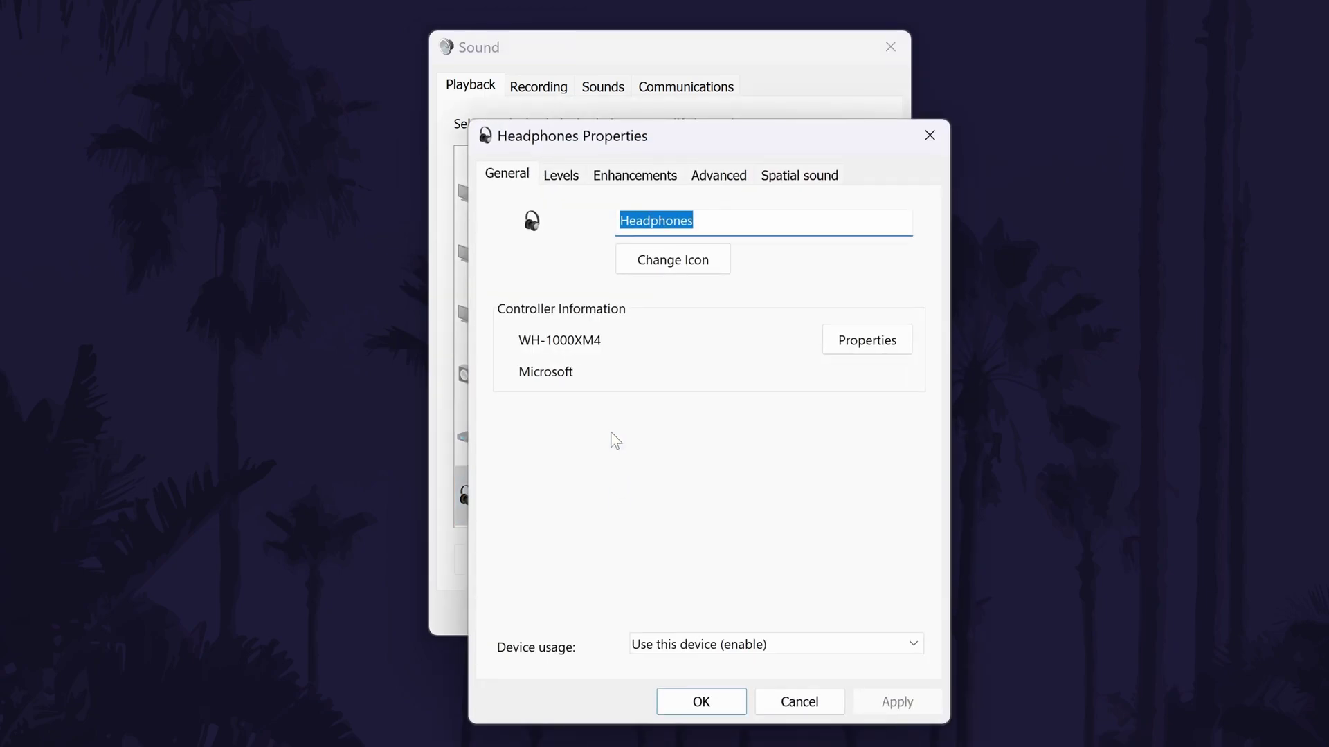
left_click(562, 175)
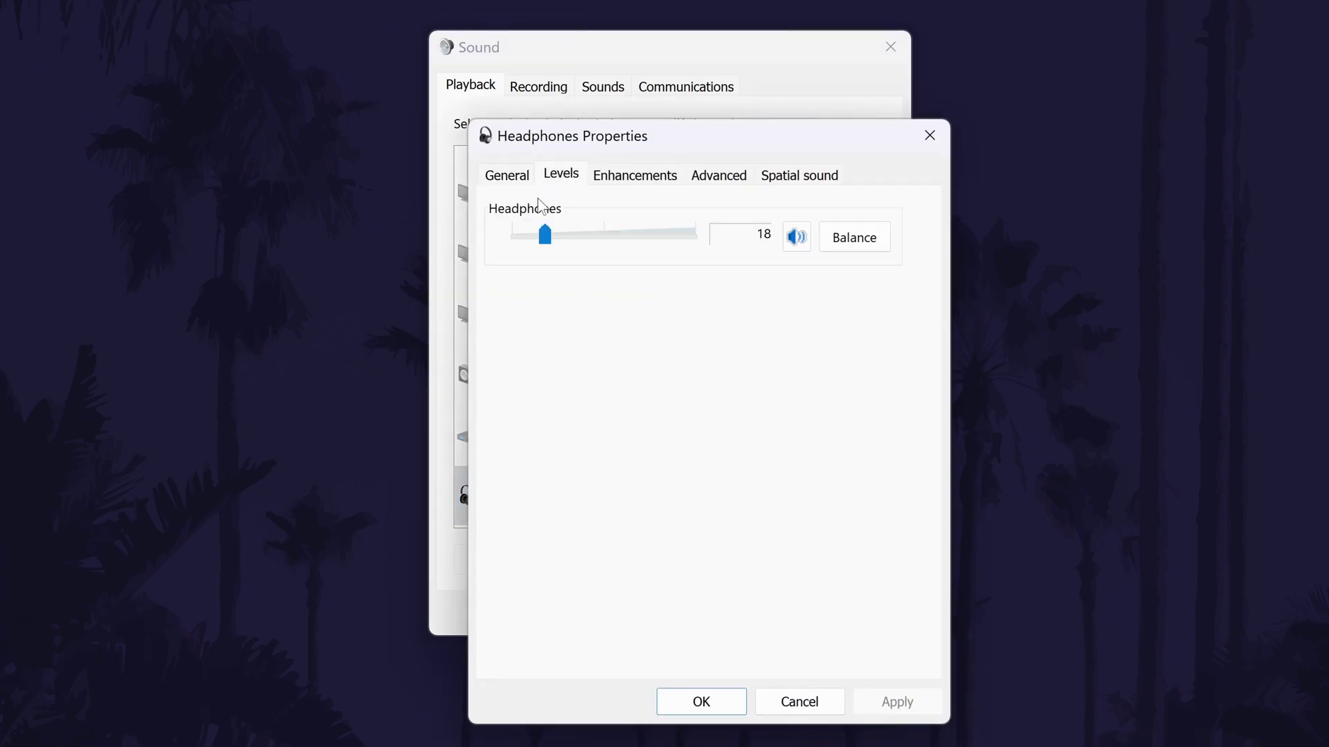
left_click(856, 238)
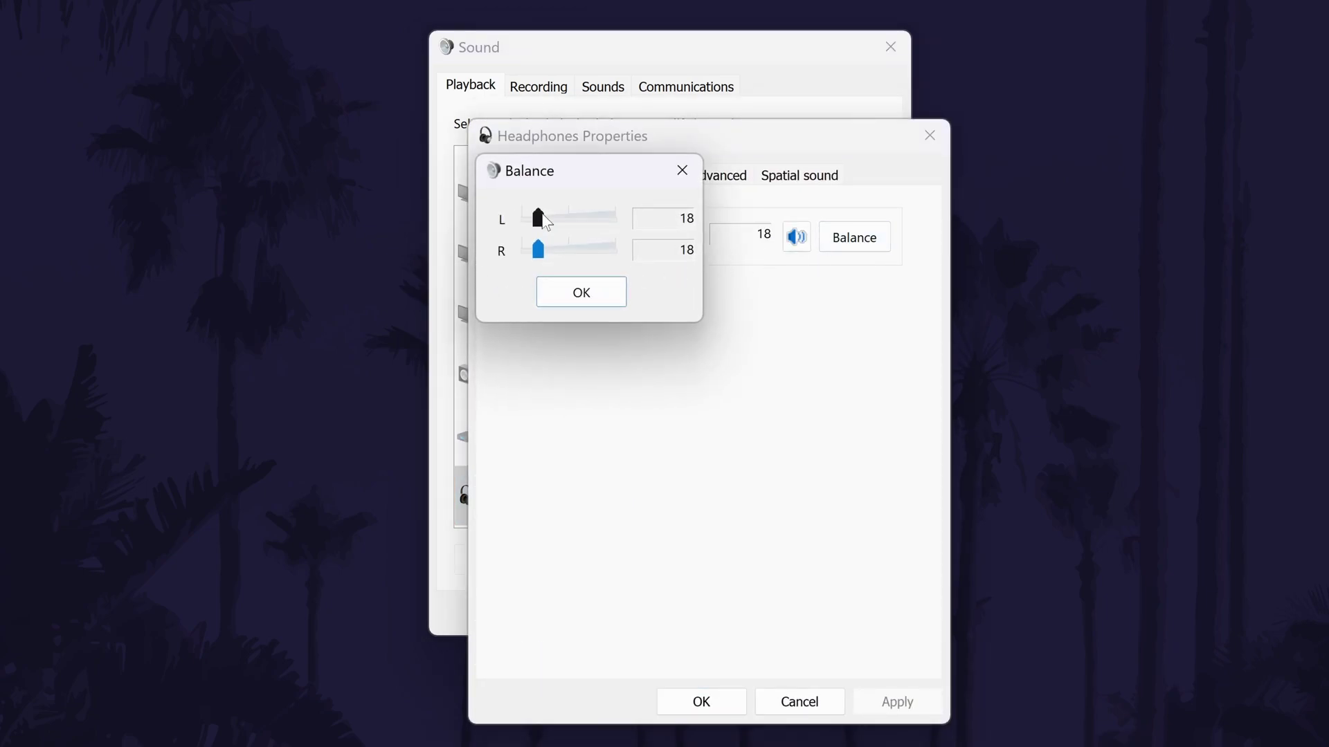
left_click_drag(539, 217, 542, 219)
left_click_drag(544, 249, 546, 263)
left_click(696, 168)
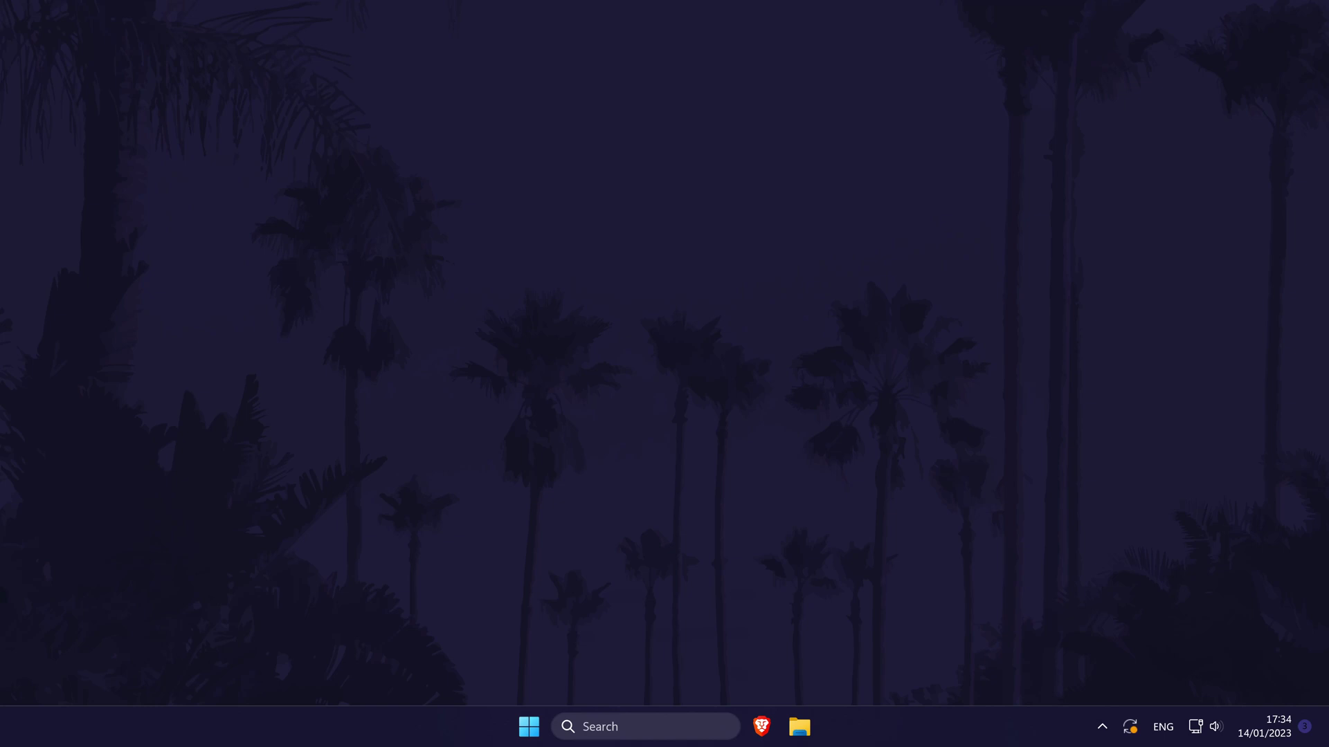
- Open Device Manager via a 'dev' search and disable Headphones (WH-1000XM4) from its Driver tab
left_click(602, 739)
type("dev")
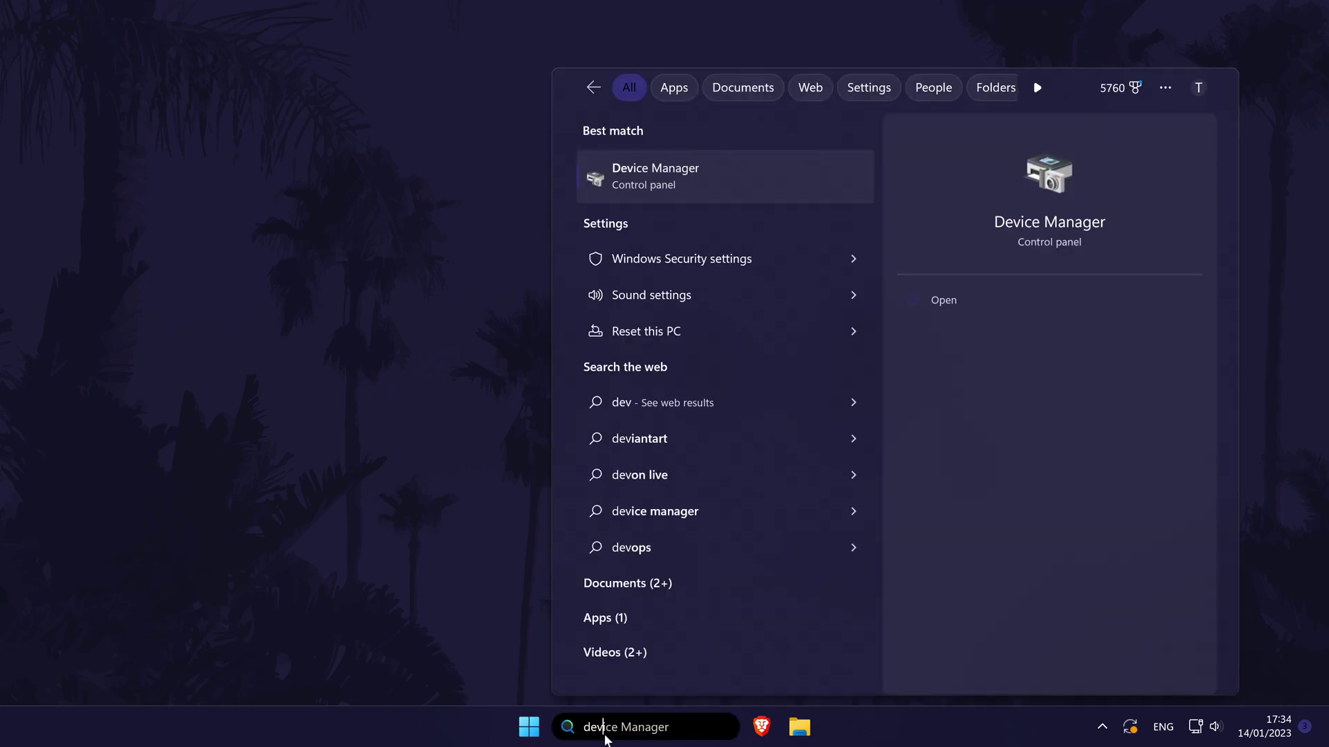
left_click(738, 181)
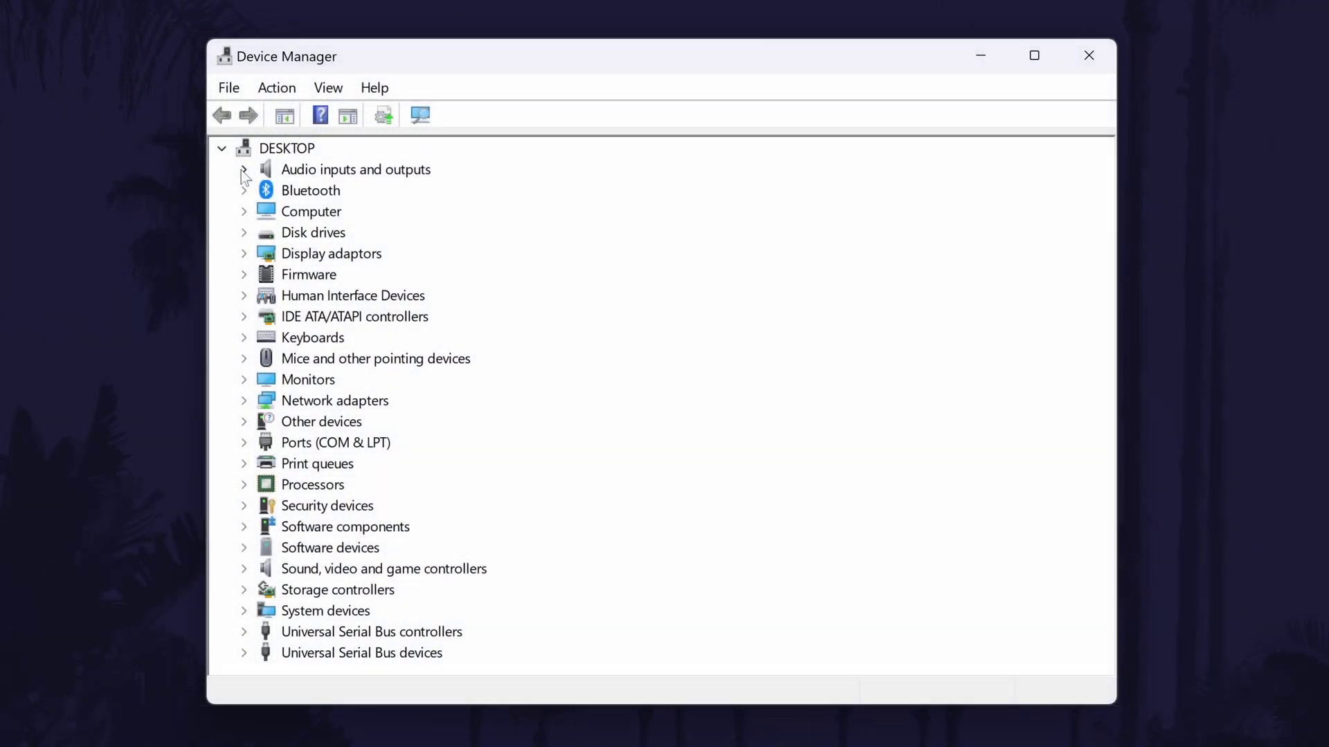
left_click(242, 169)
double_click(412, 189)
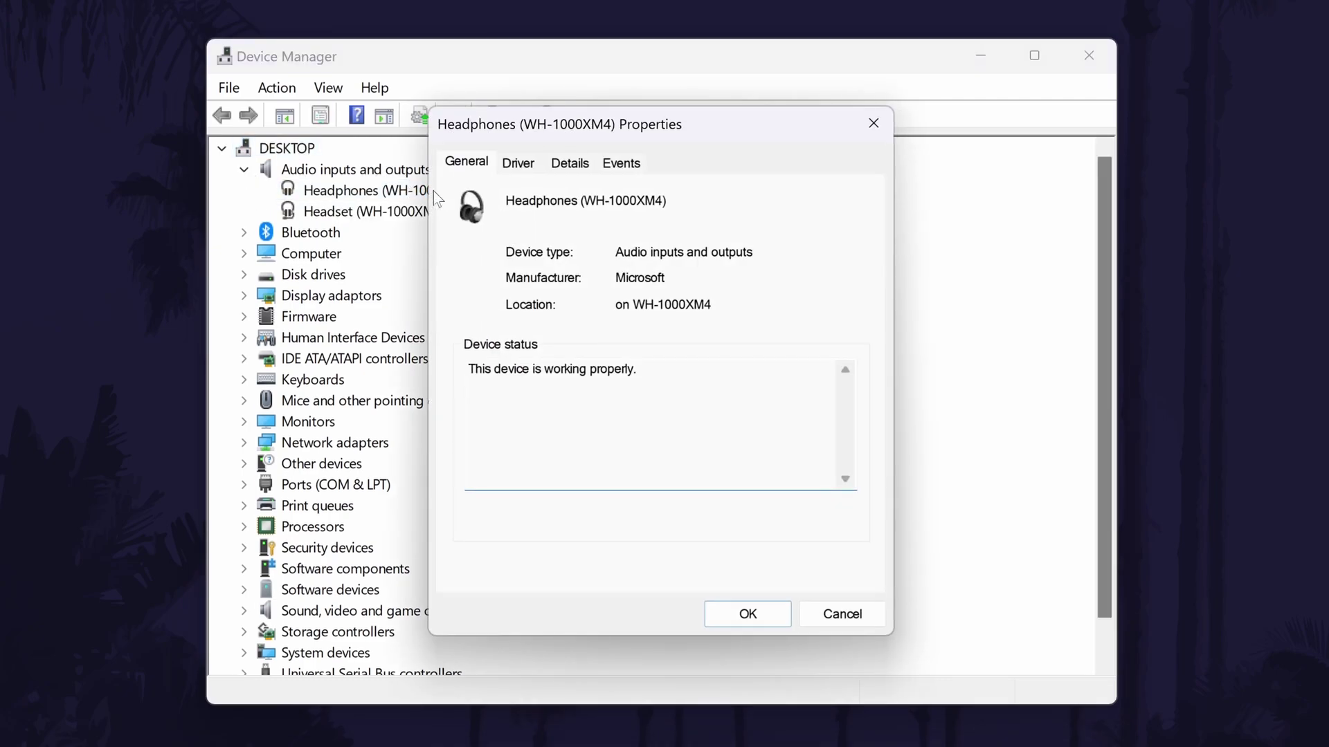
left_click(523, 166)
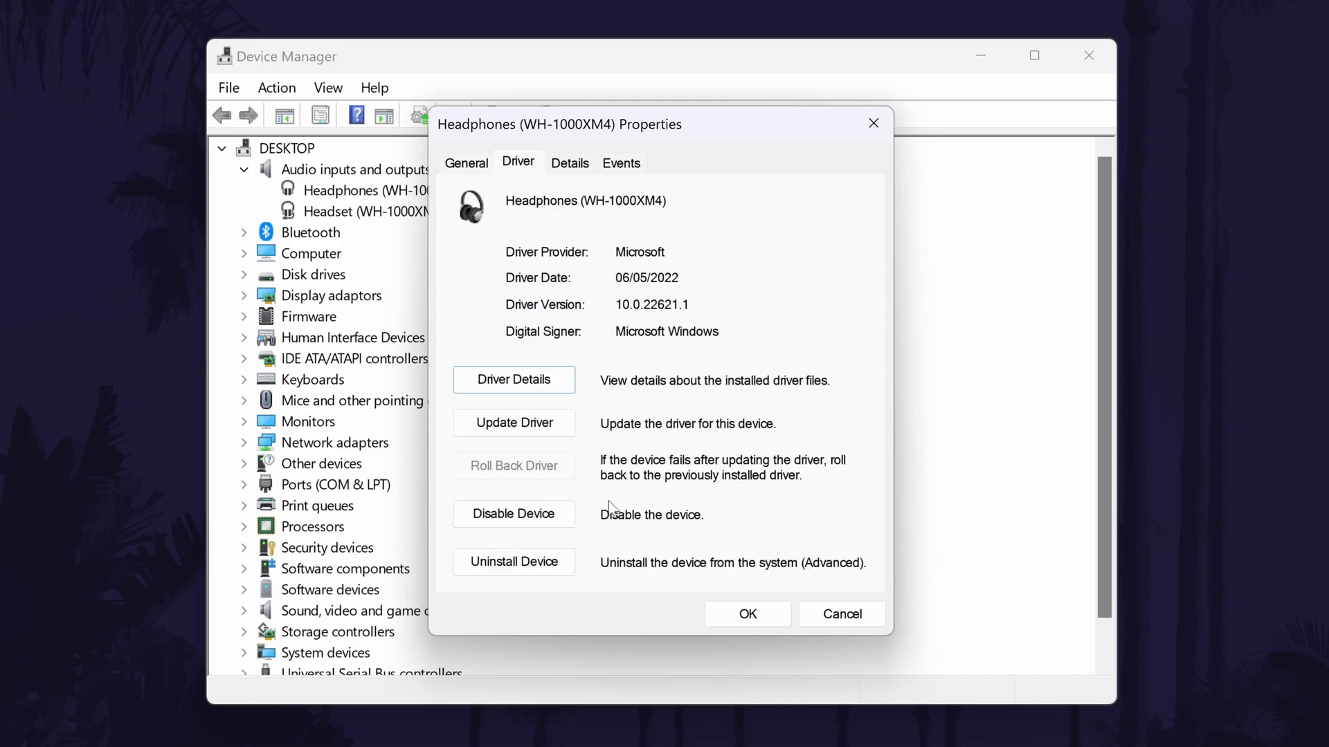
left_click(569, 521)
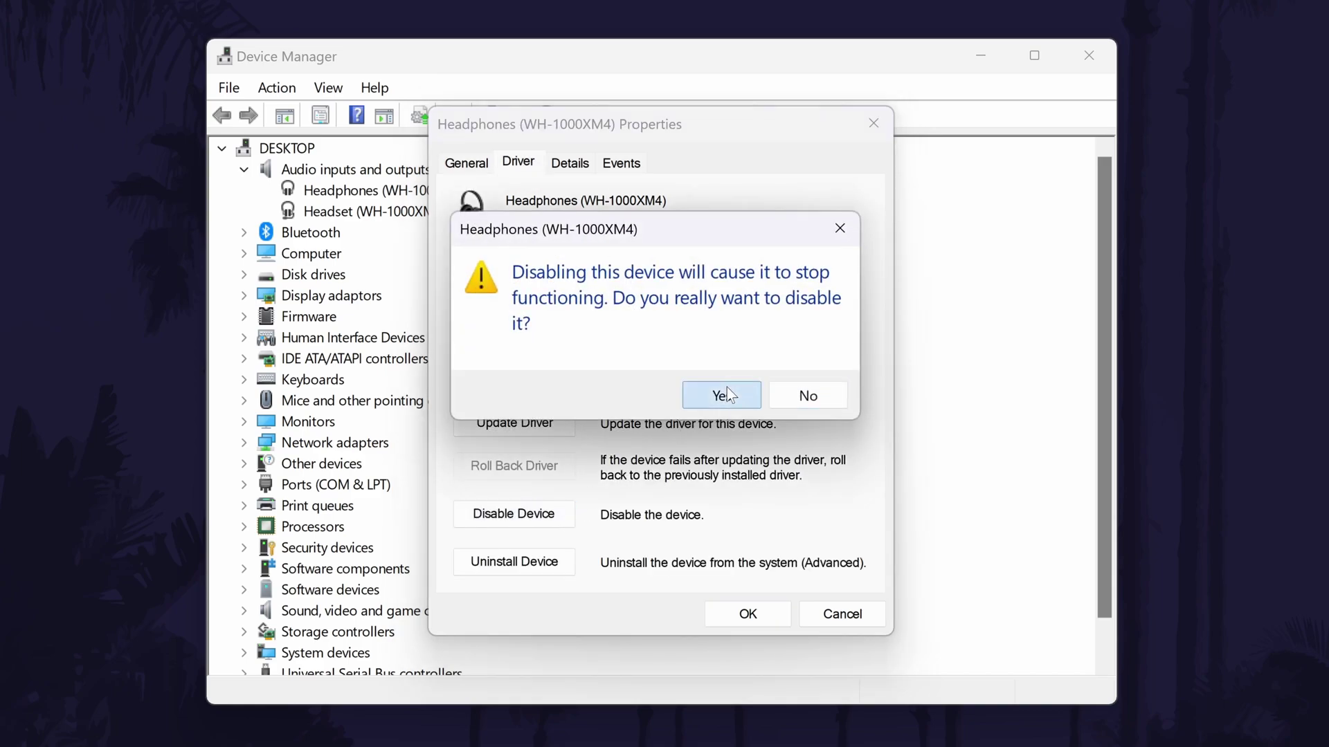
left_click(726, 387)
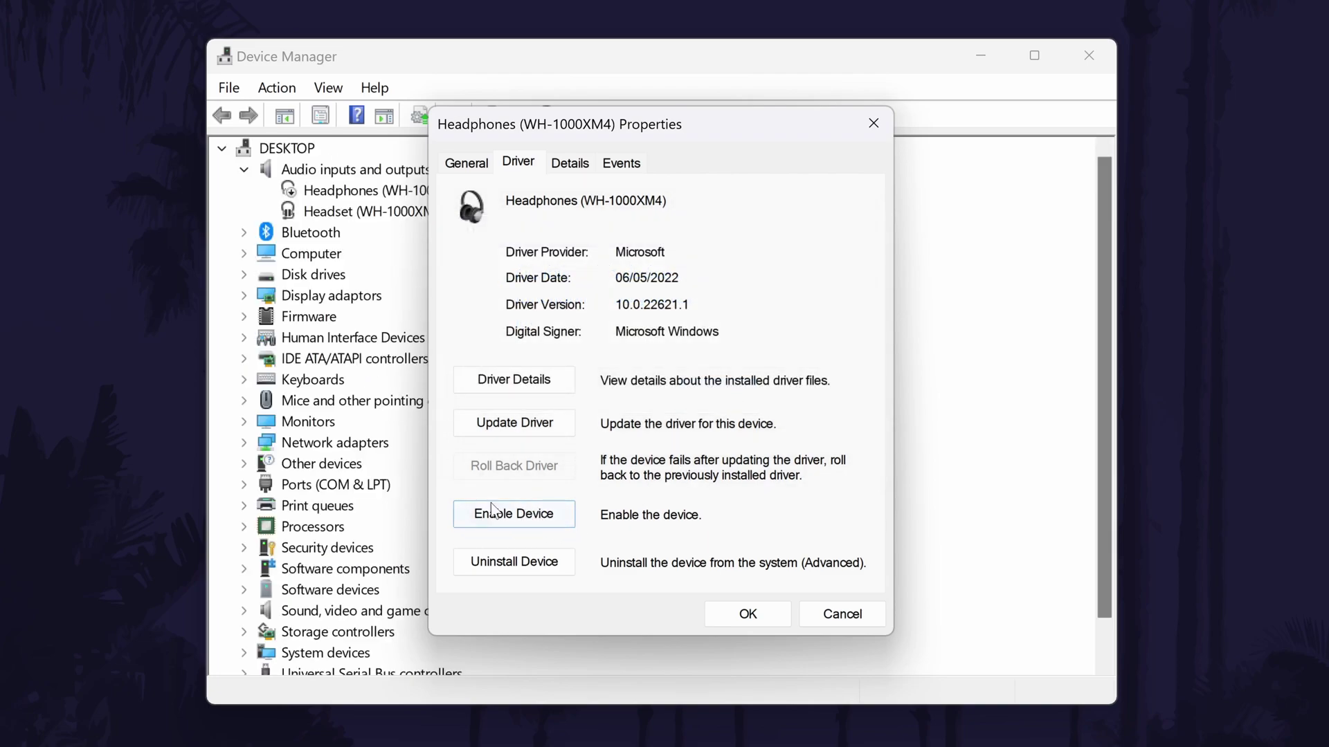
- Re-enable the headphones and let Windows search automatically for a better driver
left_click(547, 516)
left_click(557, 422)
left_click(687, 331)
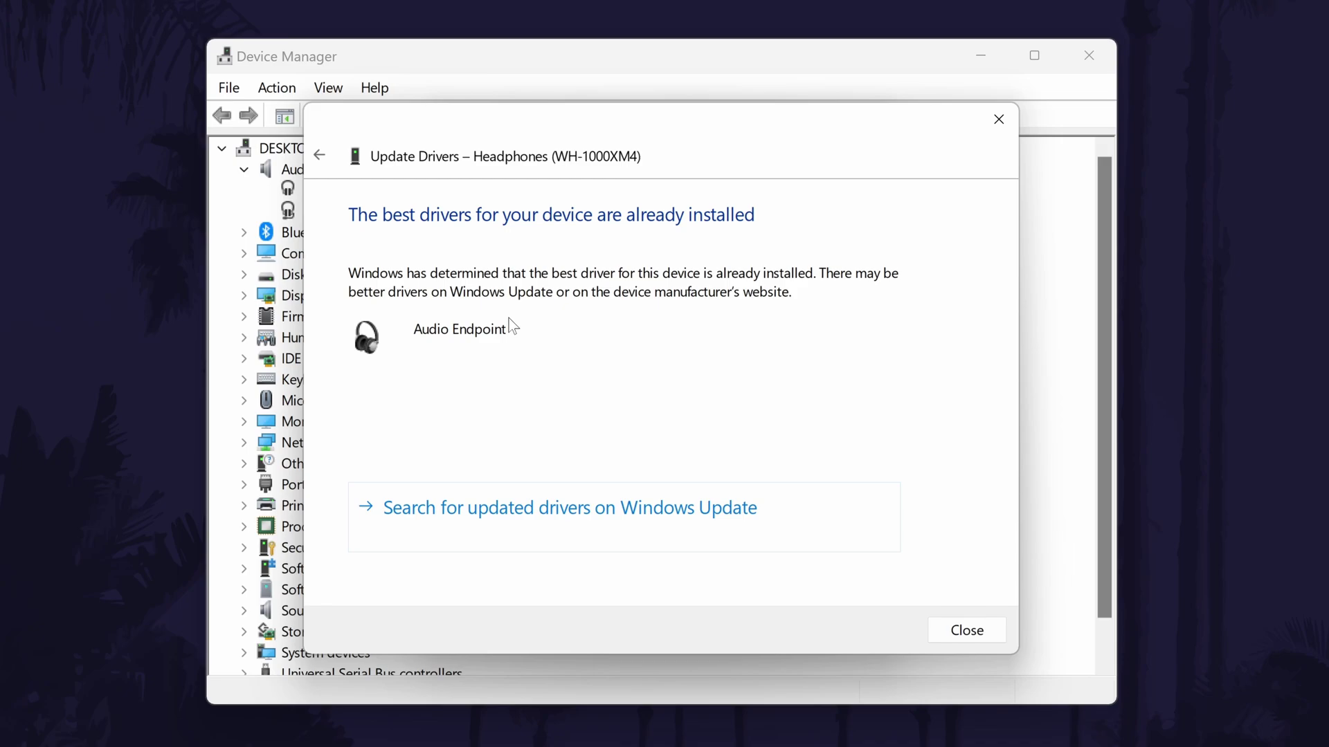
left_click(999, 119)
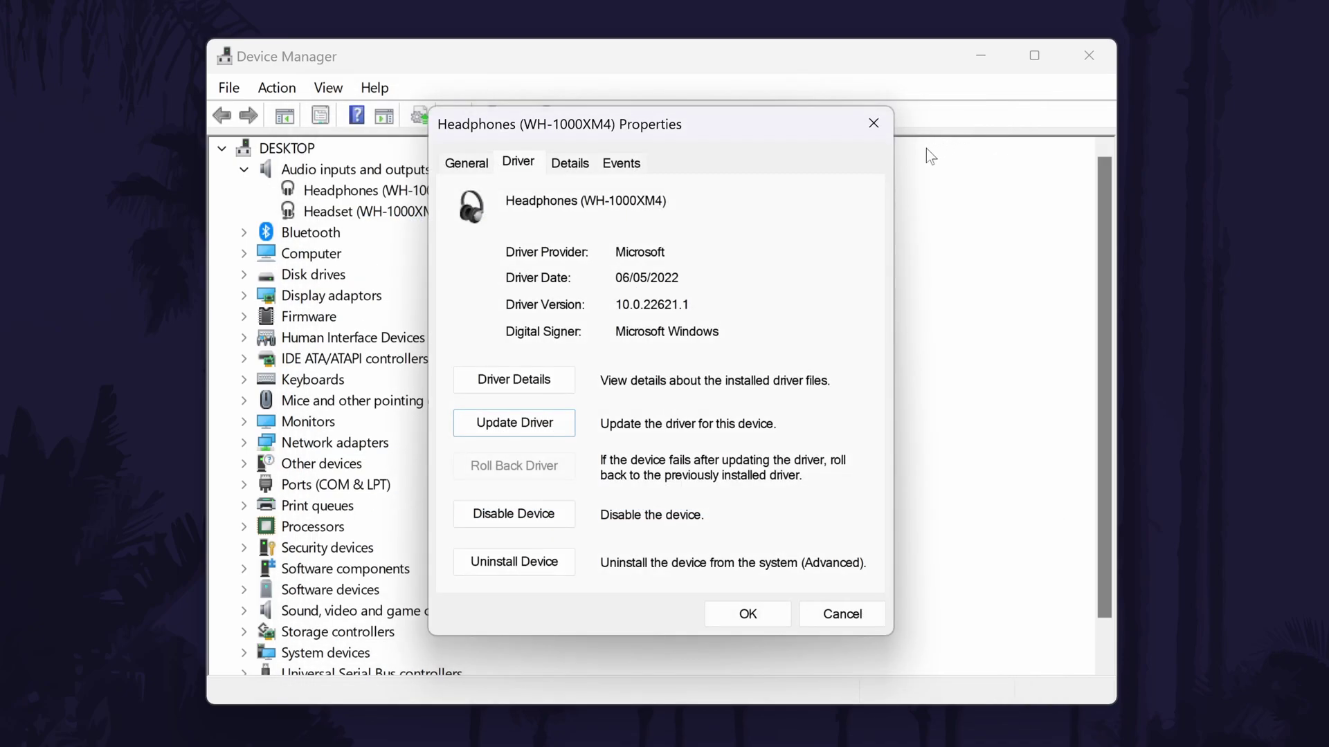
- Cancel the headphones uninstall, close the properties, and scan for hardware changes
left_click(544, 566)
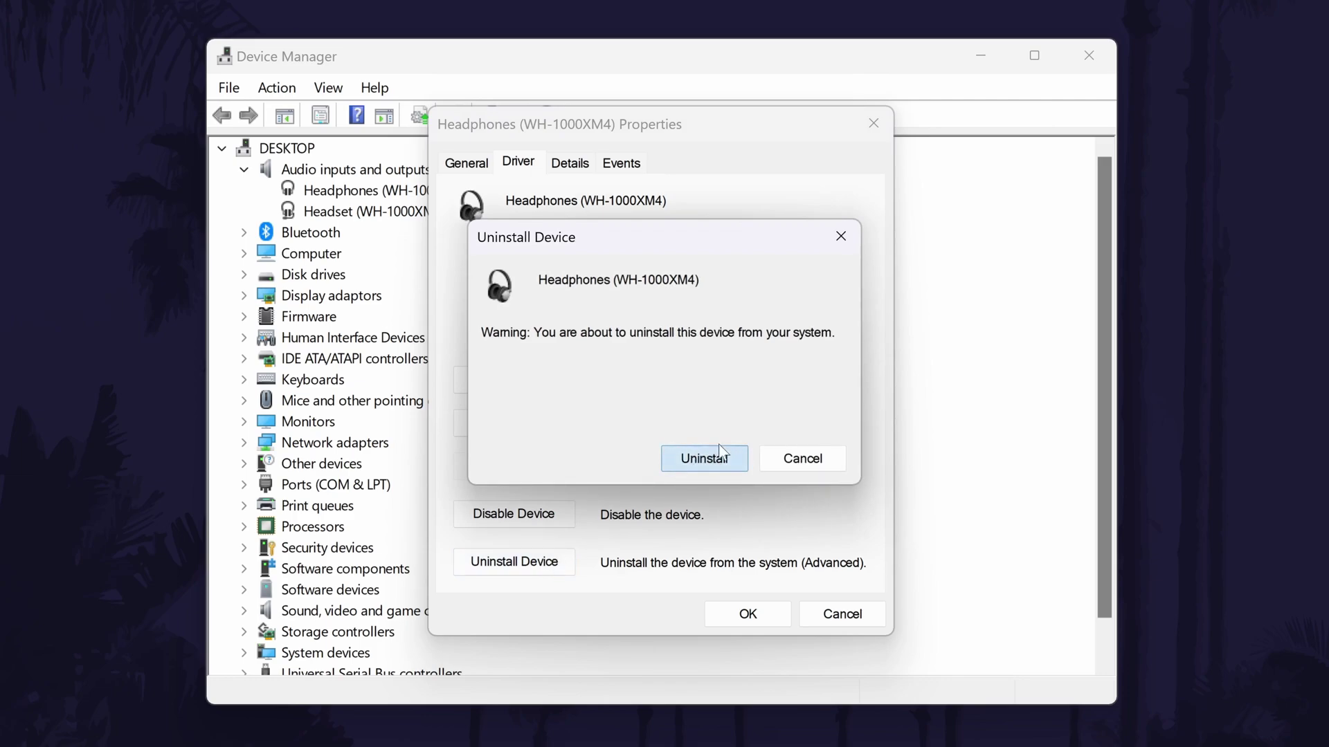
left_click(841, 236)
left_click(873, 123)
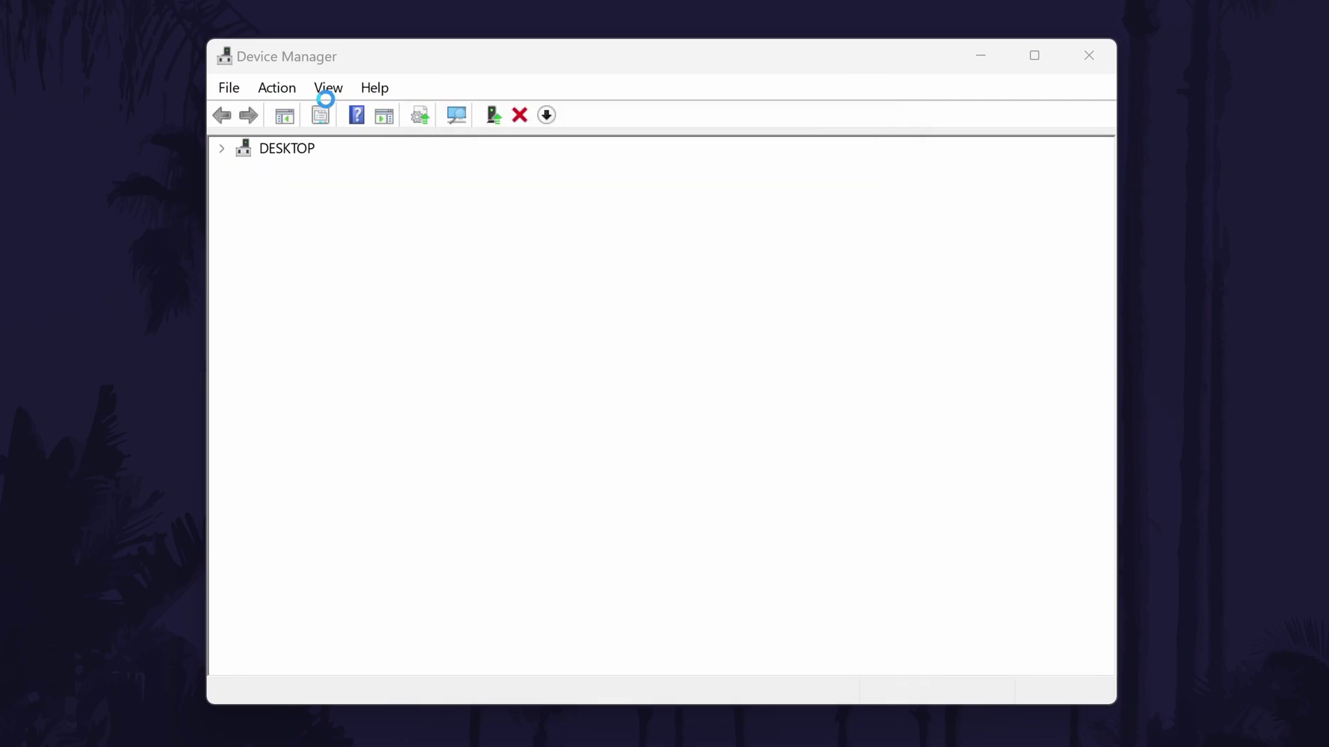
left_click(283, 90)
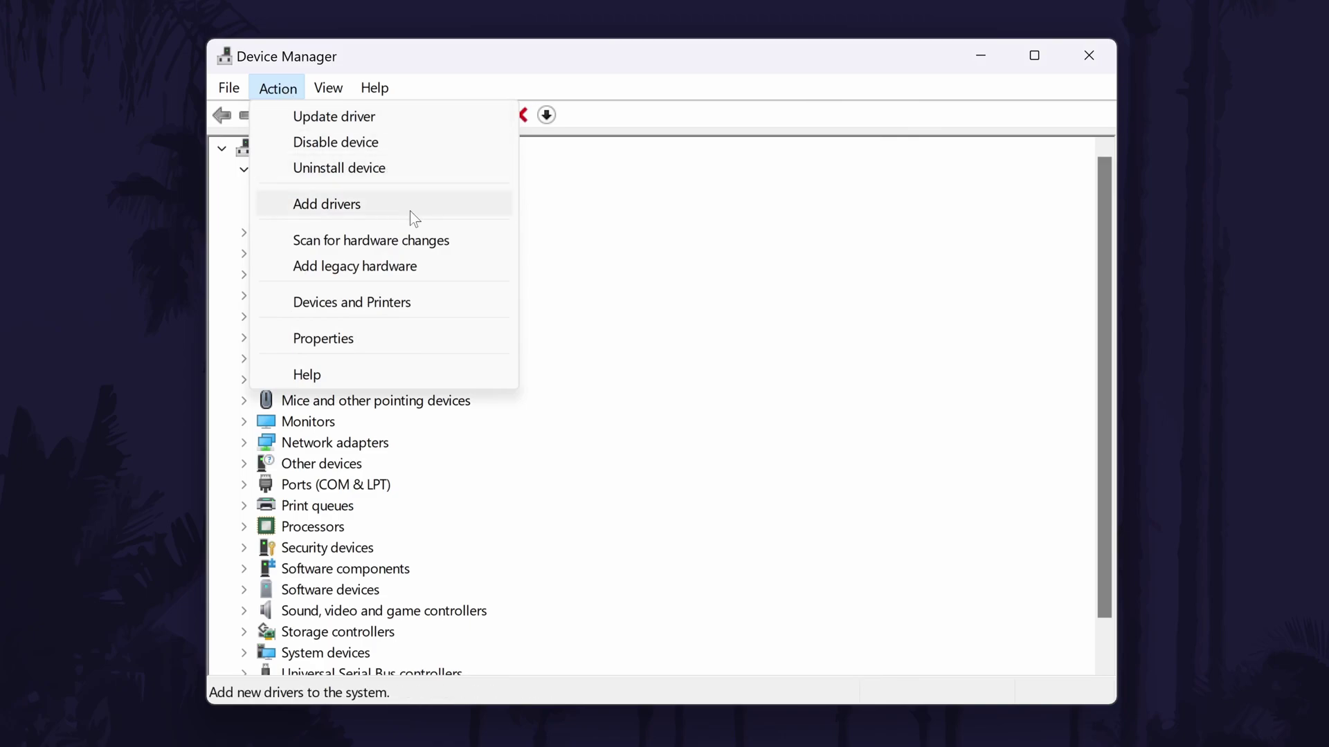
left_click(484, 239)
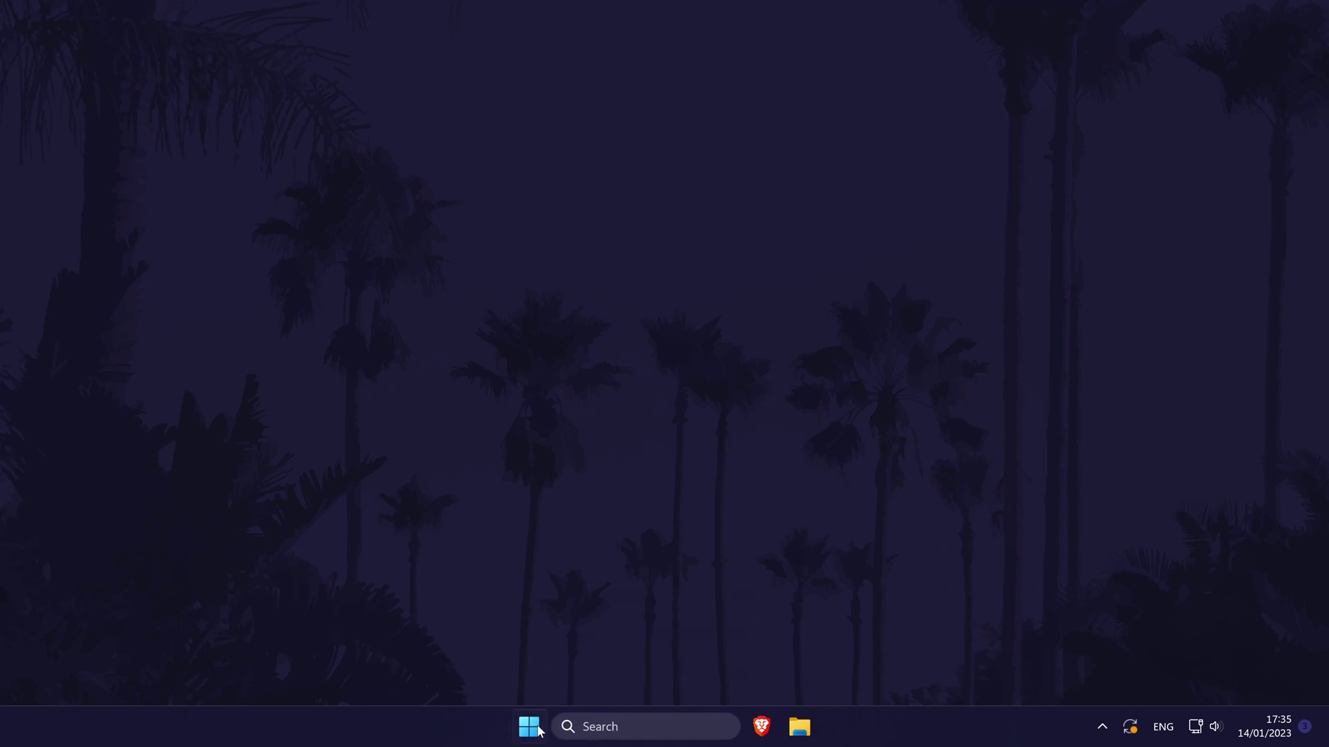
- Open the Start menu, view the power options, and dismiss them with Esc without restarting
left_click(528, 727)
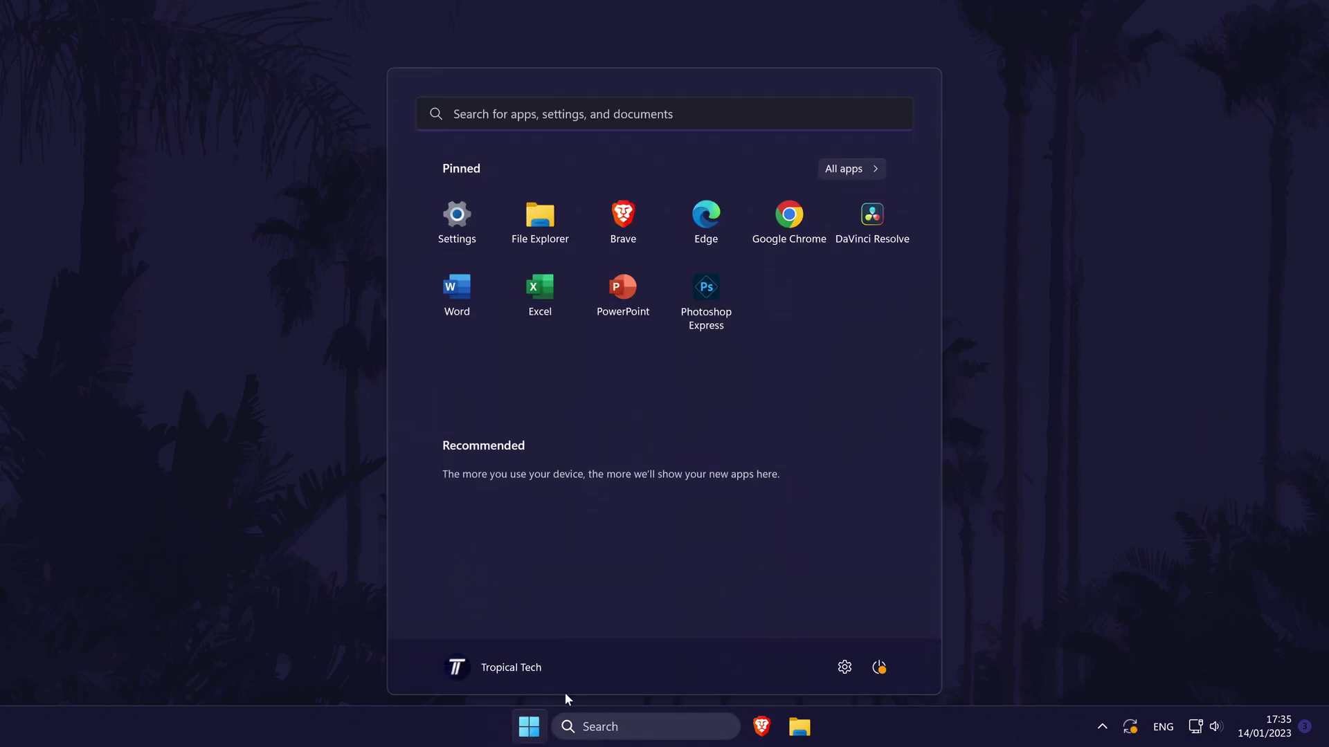
left_click(880, 667)
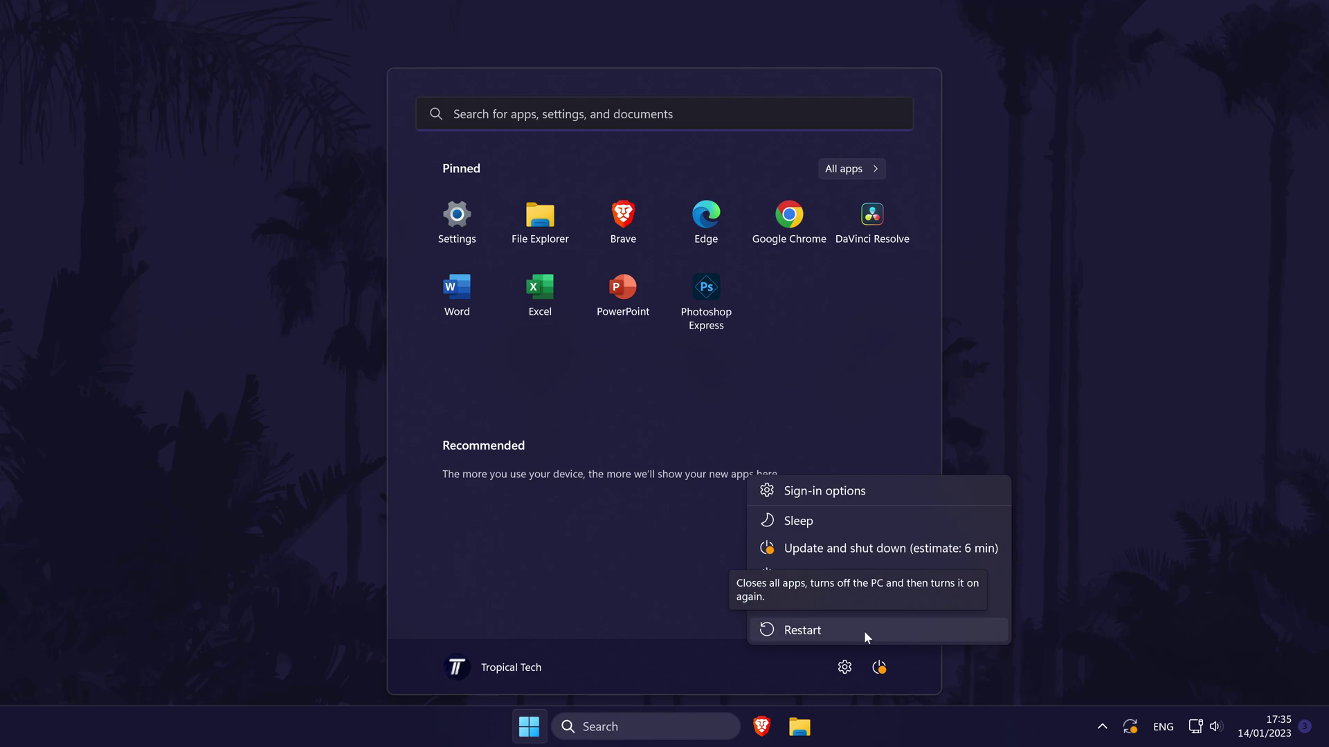
key("Escape")
key("Escape")
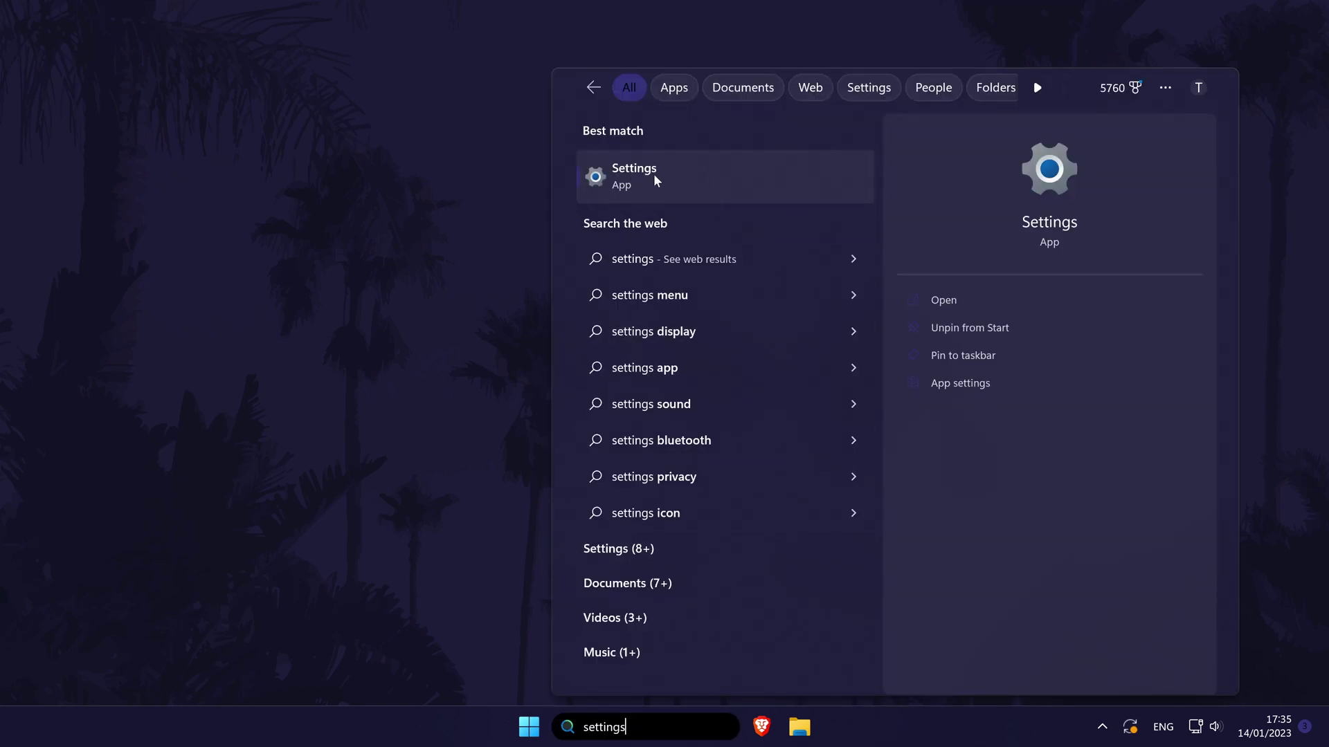
- Open Settings > System > Troubleshoot and show the other troubleshooters
left_click(653, 173)
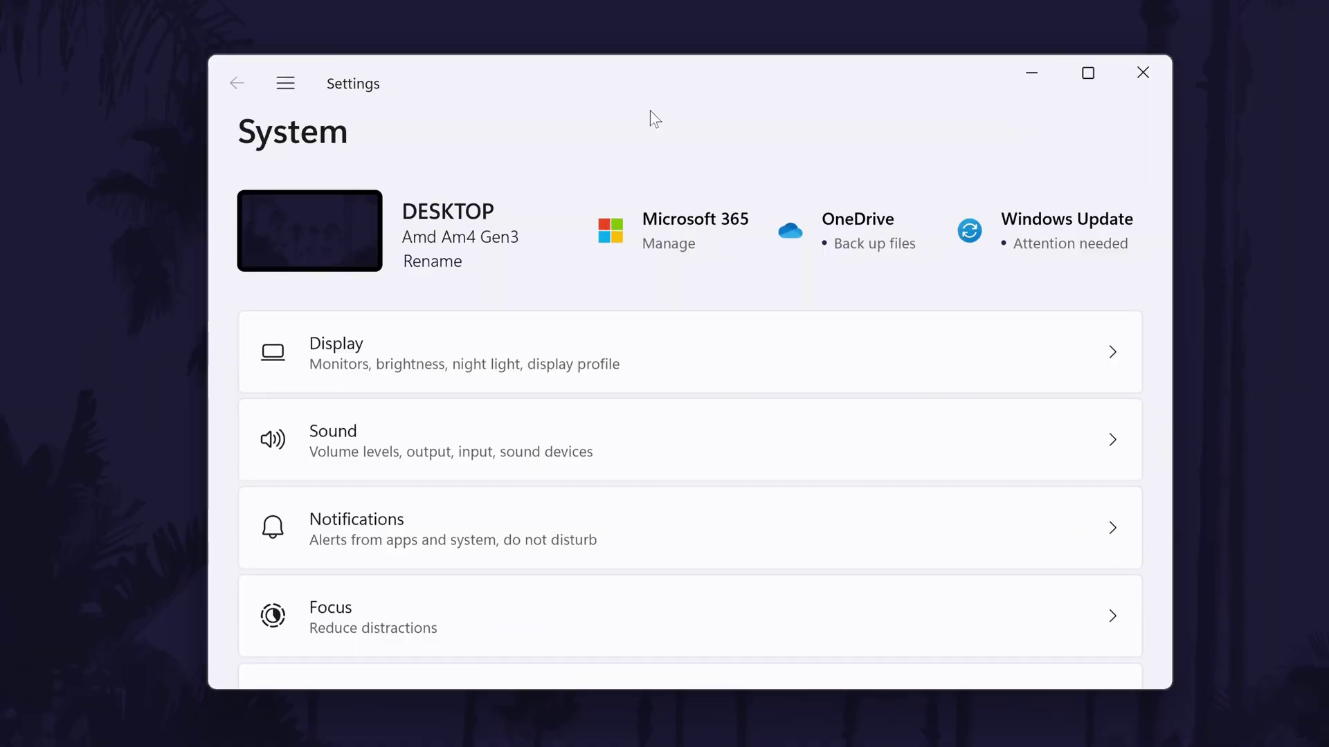
scroll(589, 385, "down", 3)
scroll(562, 407, "down", 5)
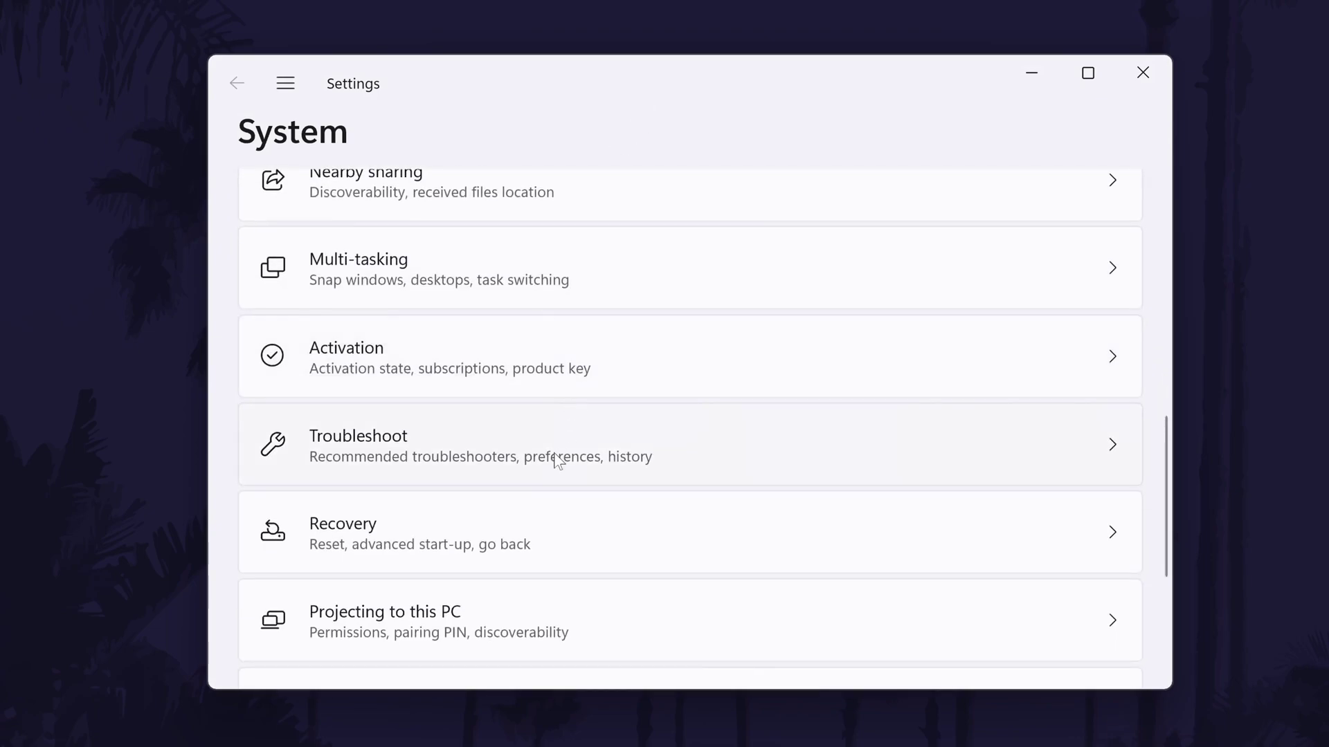
left_click(692, 449)
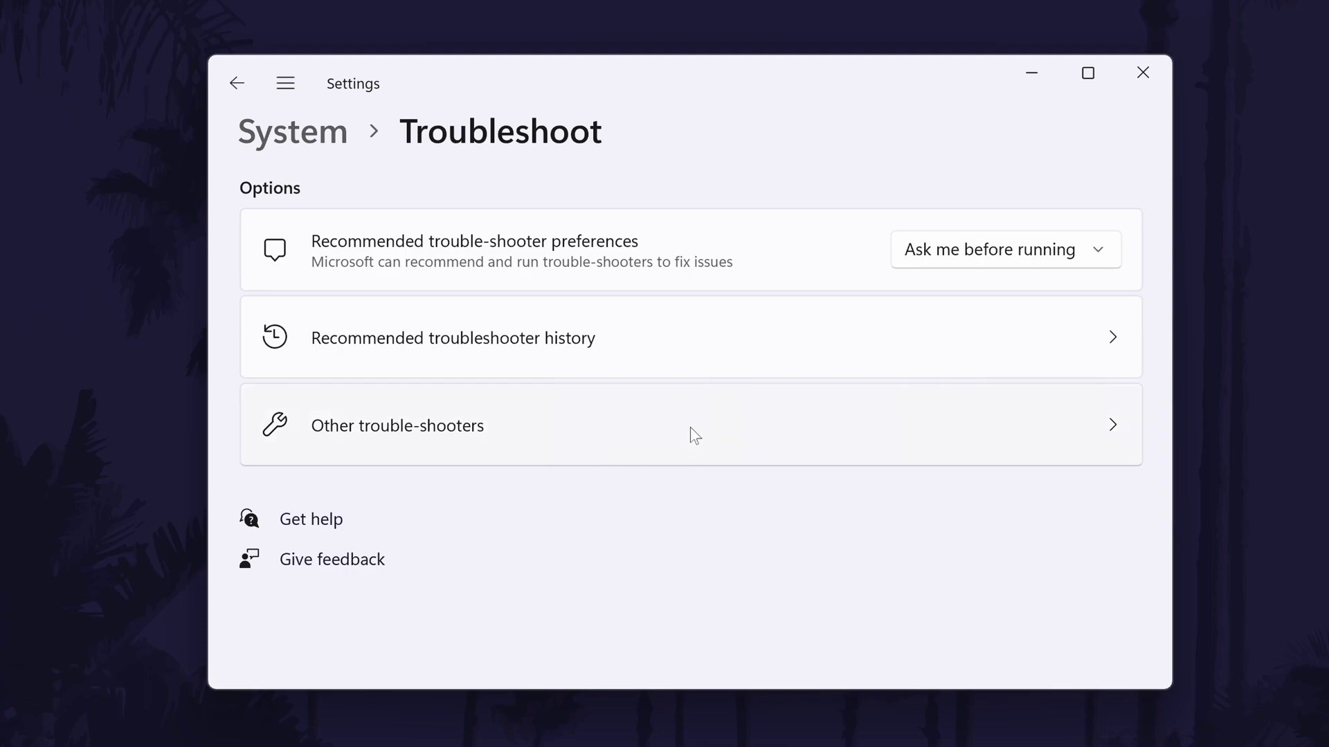
left_click(657, 420)
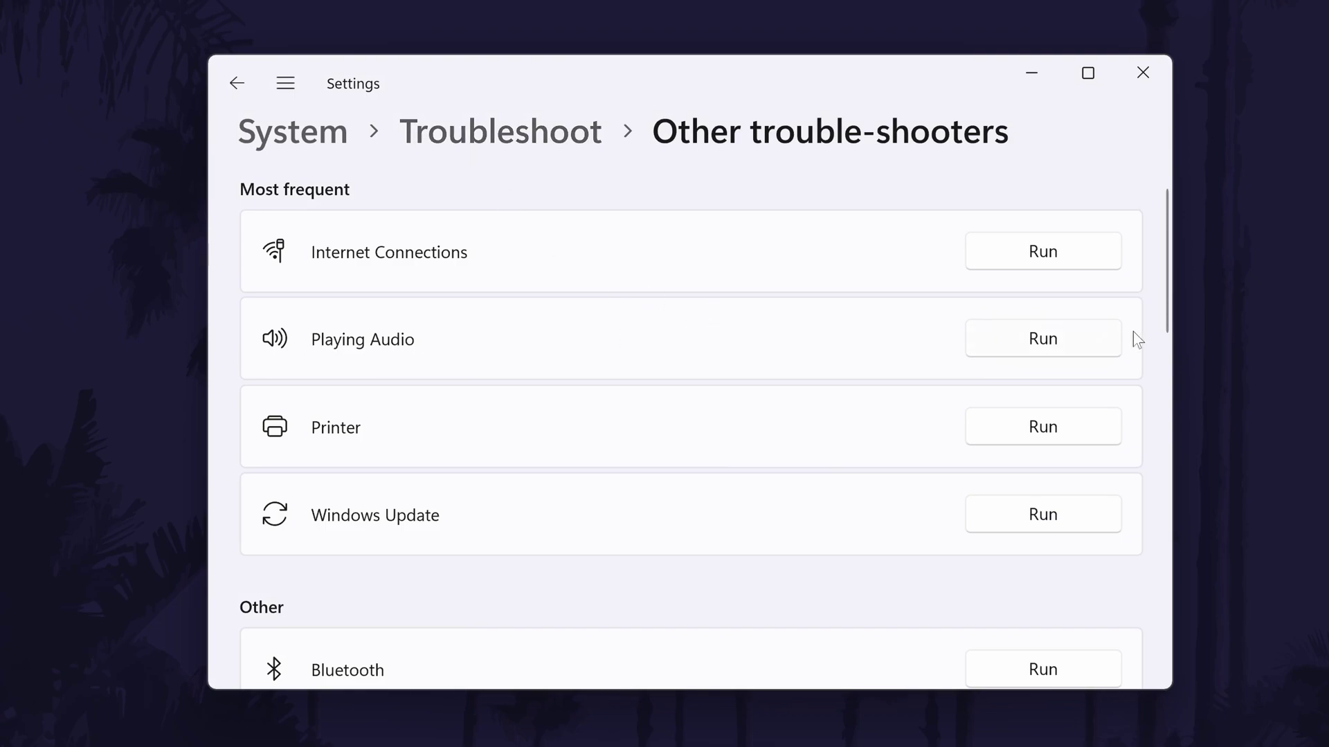
- Run the Playing Audio troubleshooter on the WH-1000XM4 headphones and restore enhancement defaults
left_click(1107, 352)
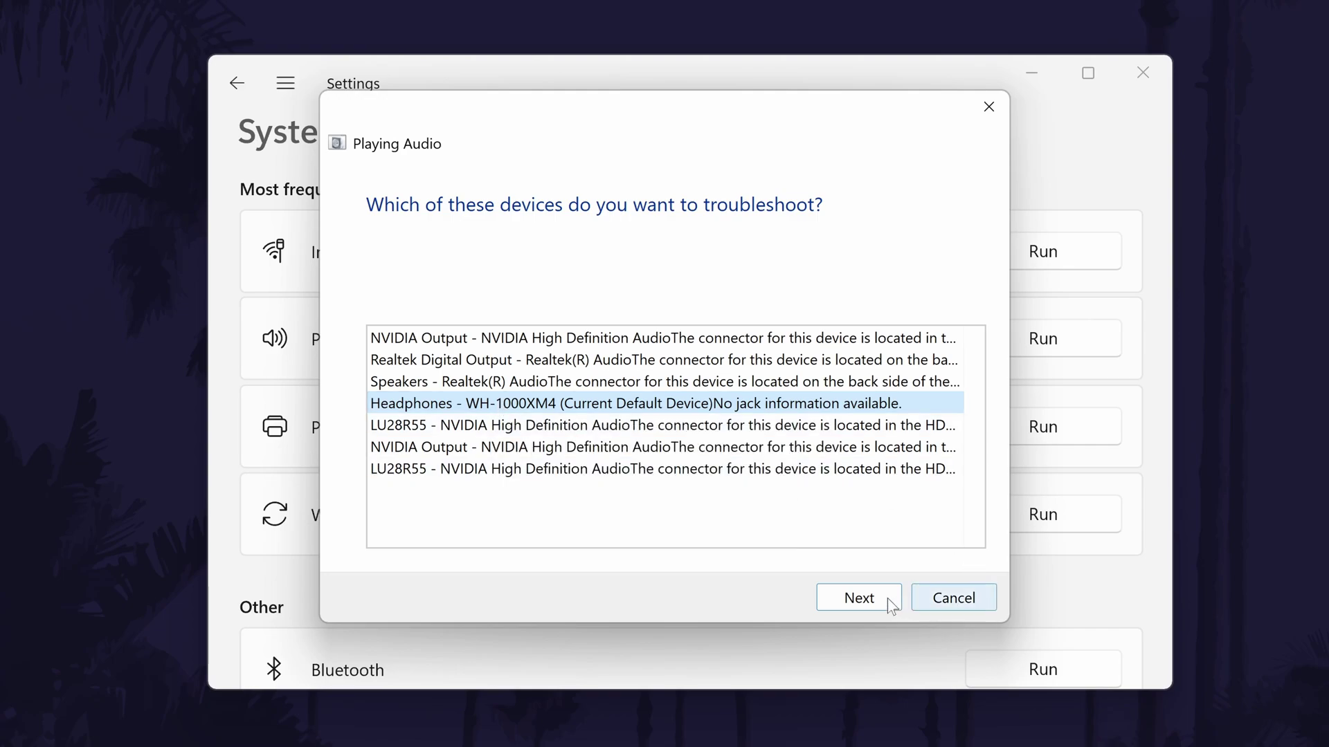
left_click(883, 598)
left_click(519, 346)
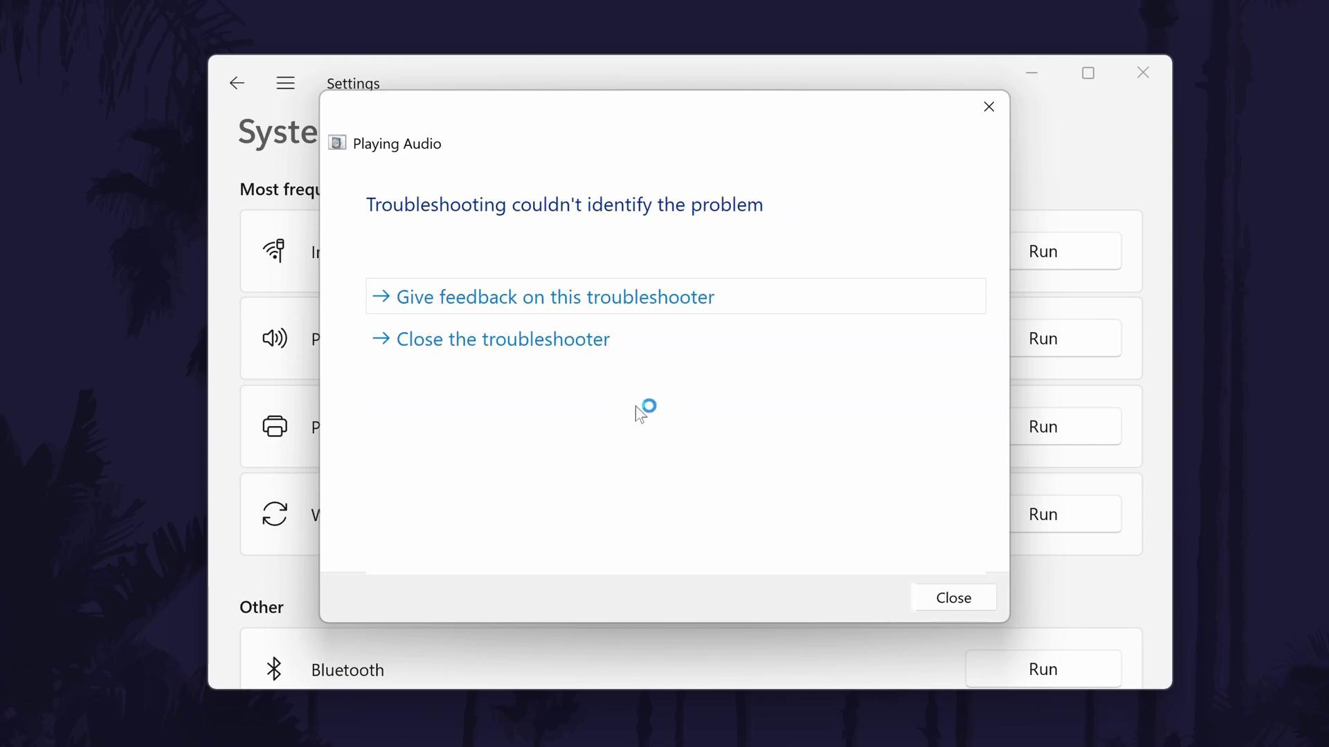
left_click(557, 526)
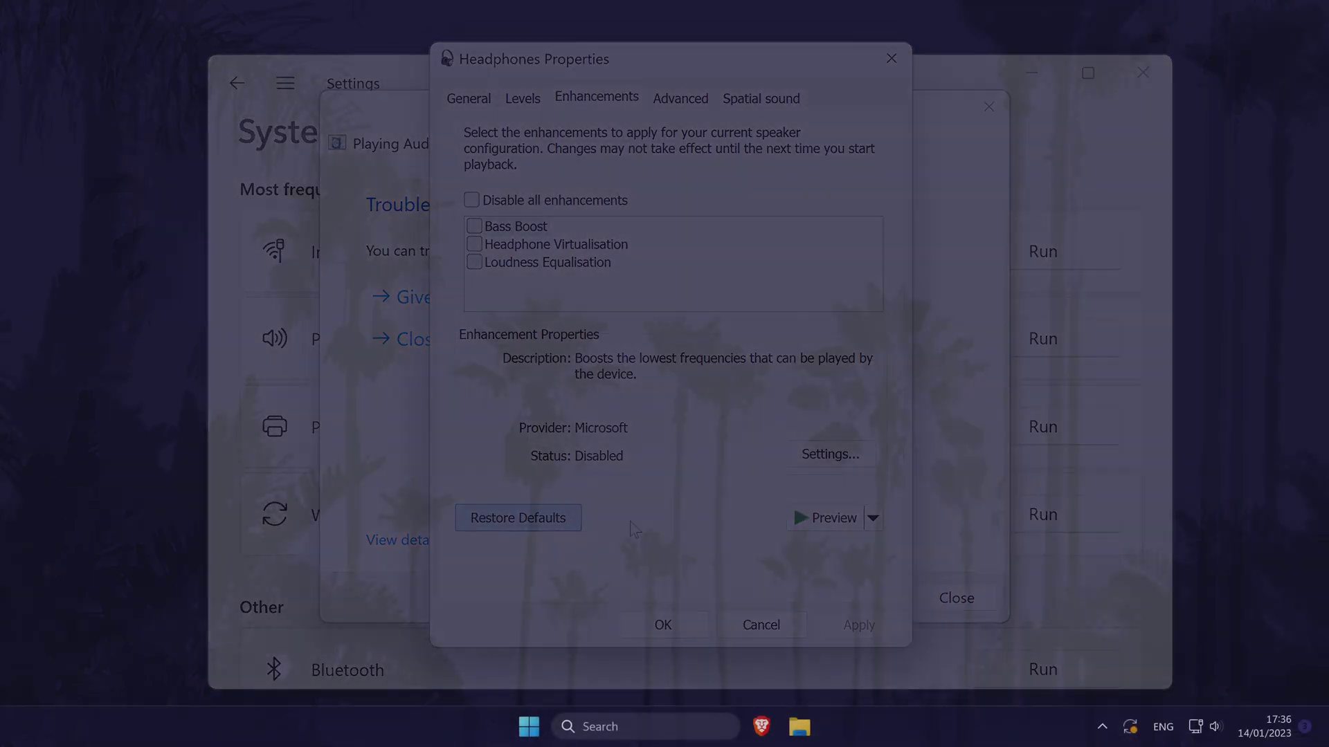